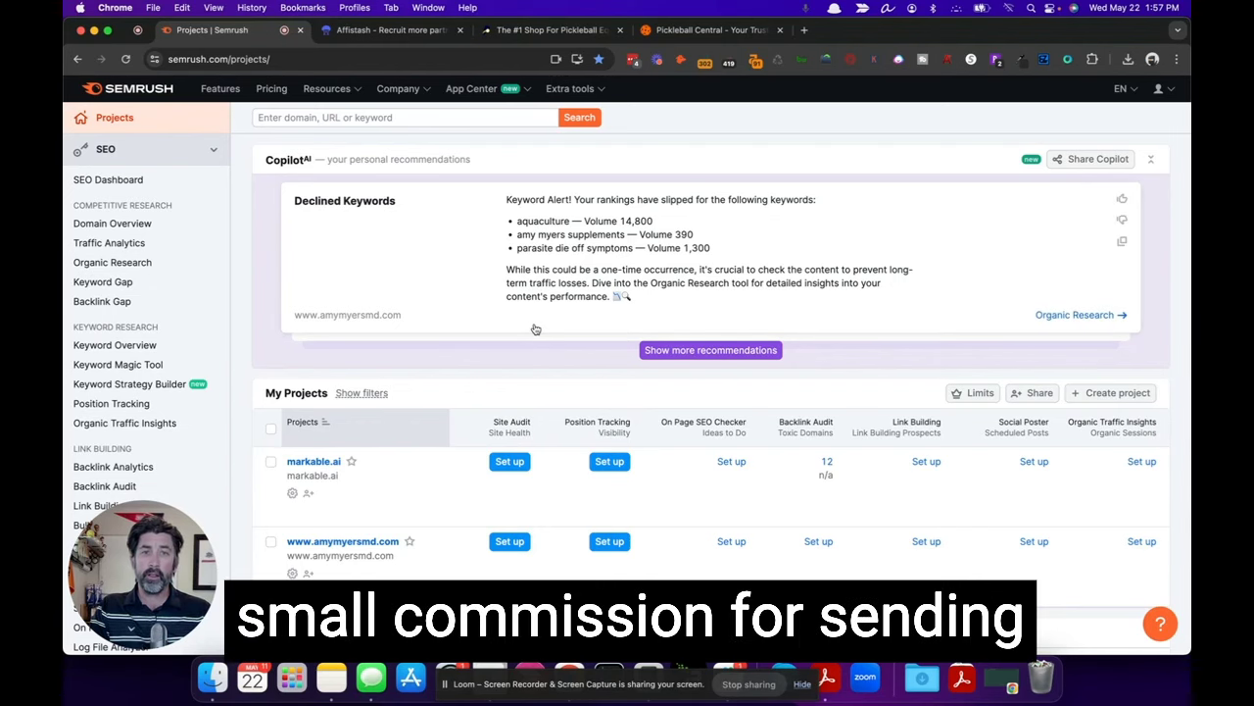
Scroll the Semrush Projects page to find Domain Overview under Competitive Research.
scroll(535, 328, down, 3)
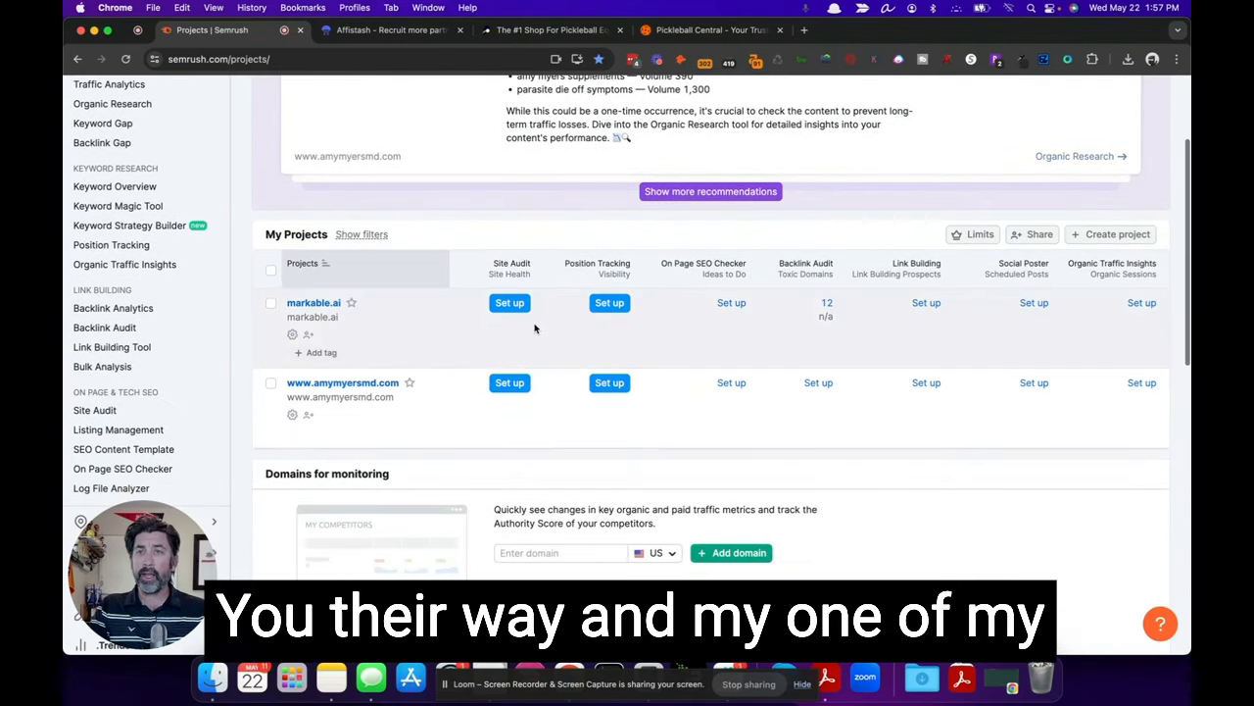
scroll(535, 328, up, 3)
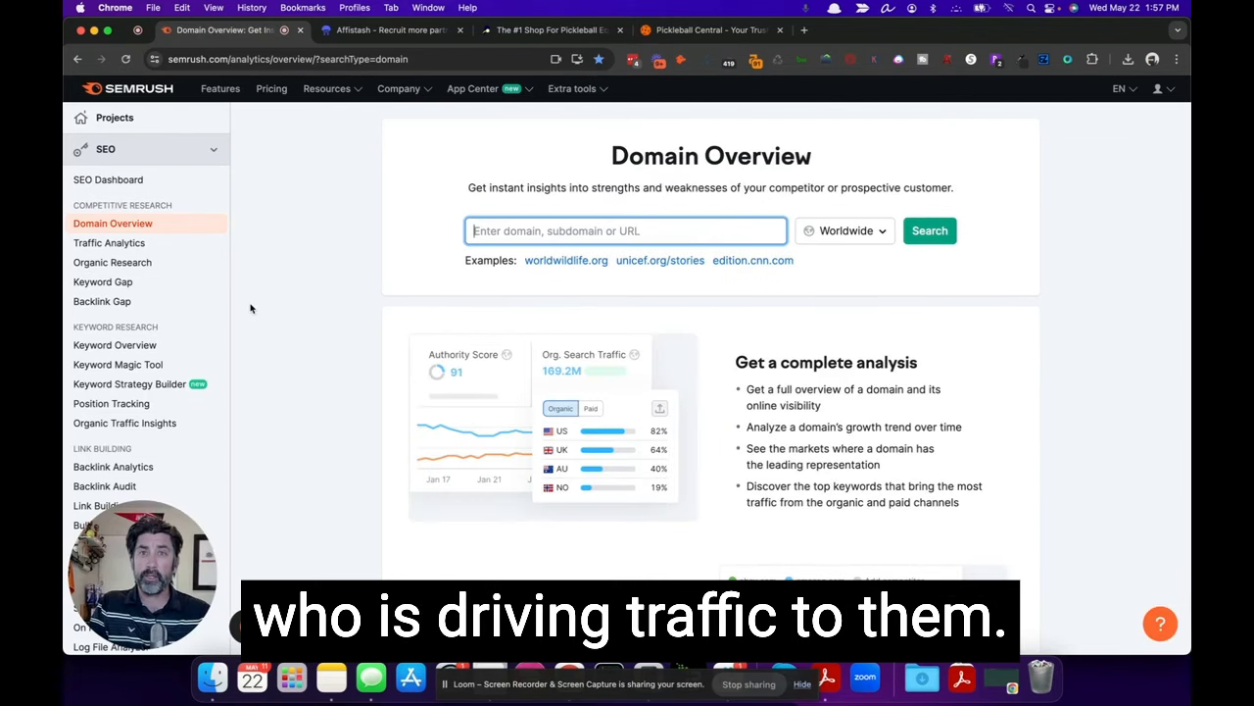
click(554, 30)
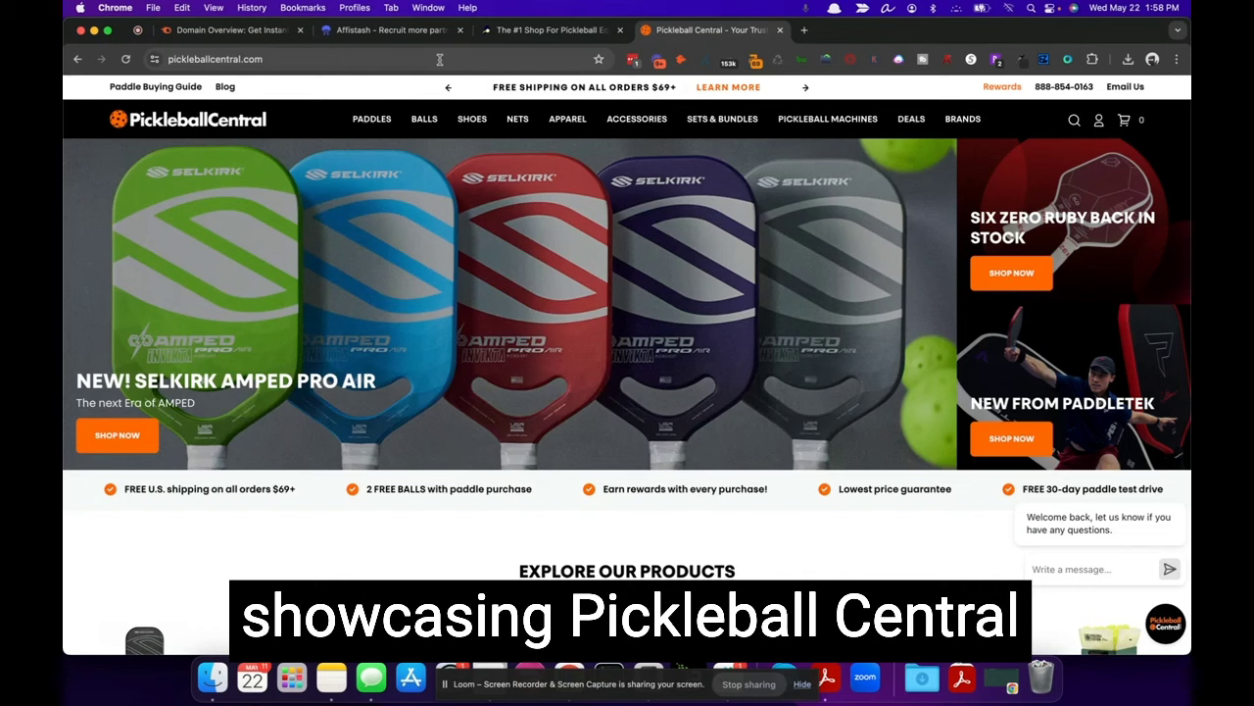
click(440, 60)
key(super+c)
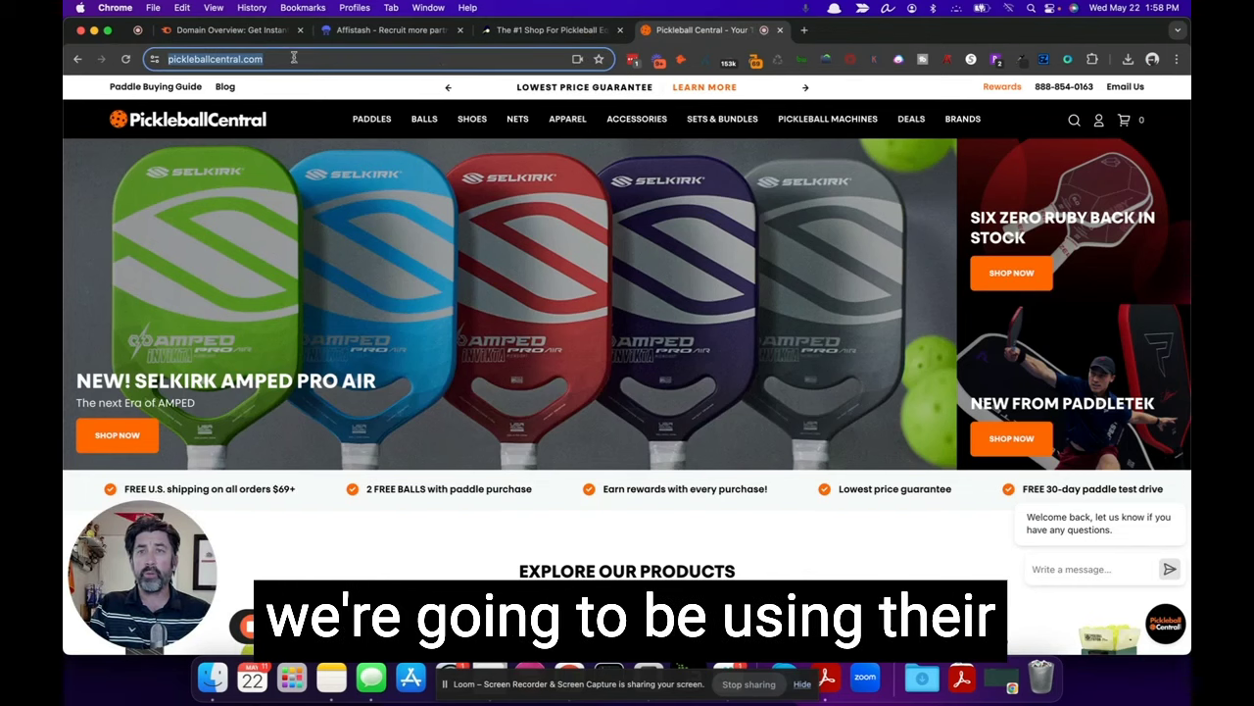
click(230, 31)
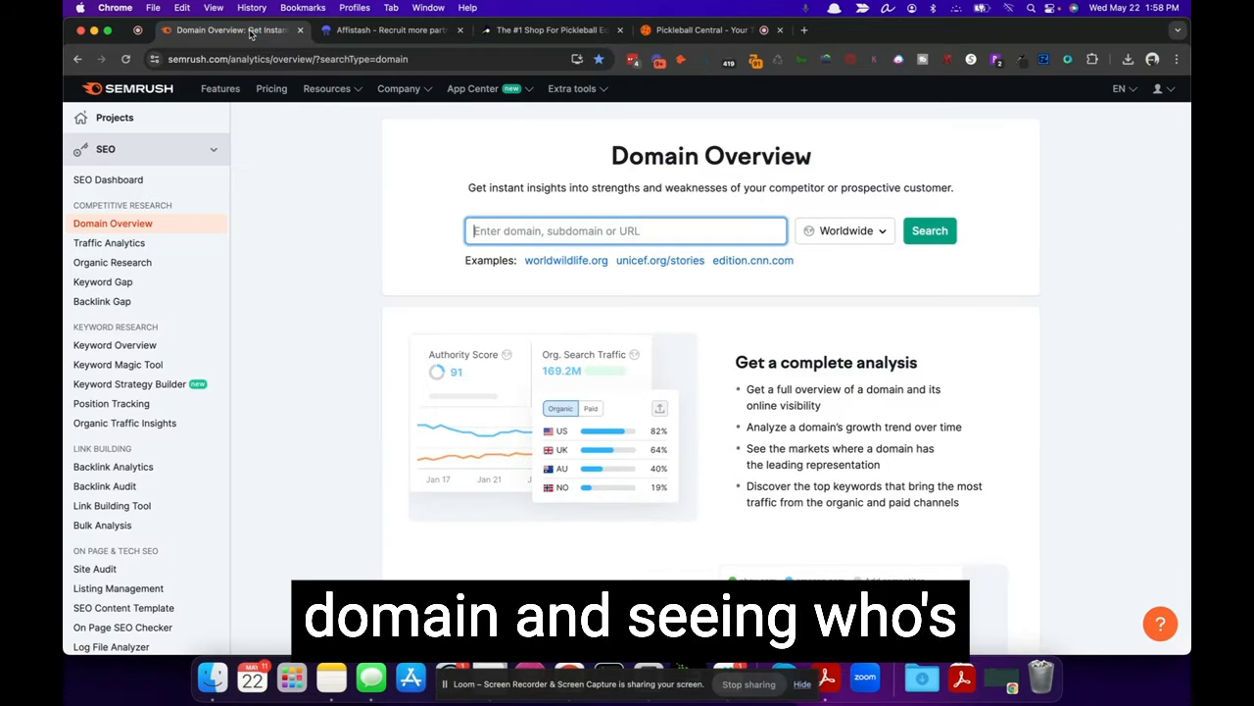
key(super+v)
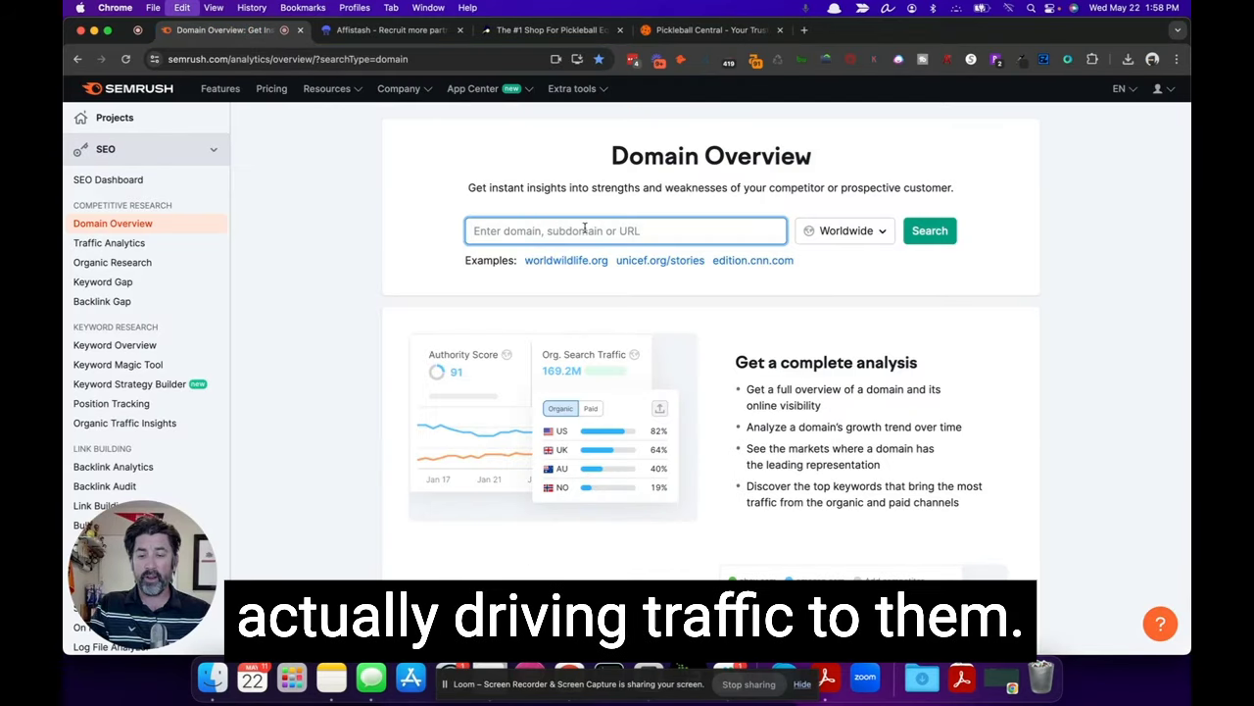
Run Domain Overview for pickleballcentral.com and open its 52.6K-backlink report from 3.8K referring domains.
click(923, 232)
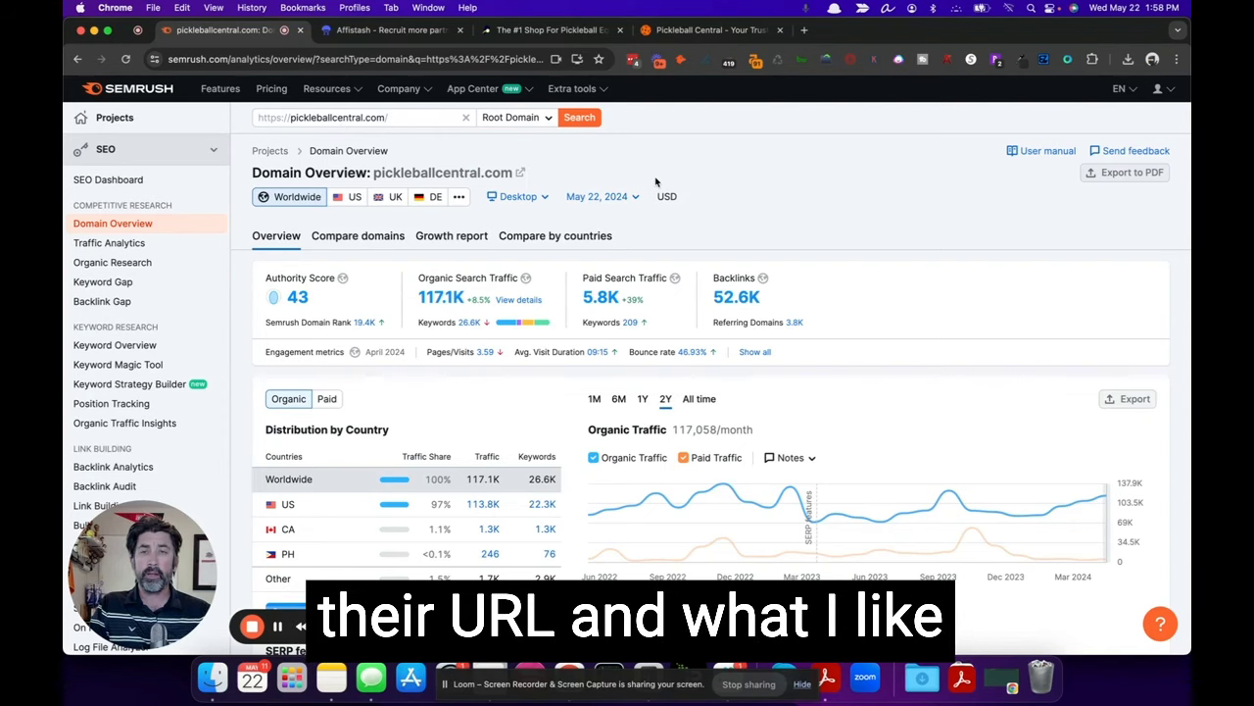
click(734, 306)
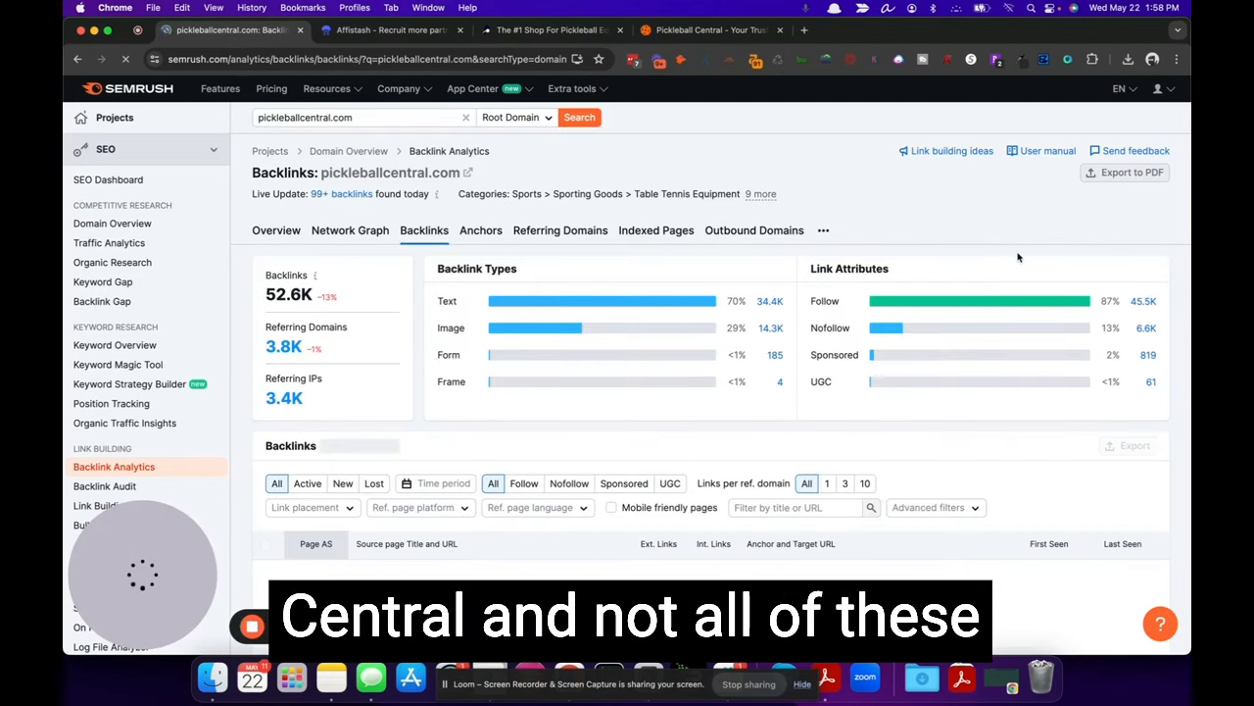
scroll(1018, 257, down, 1)
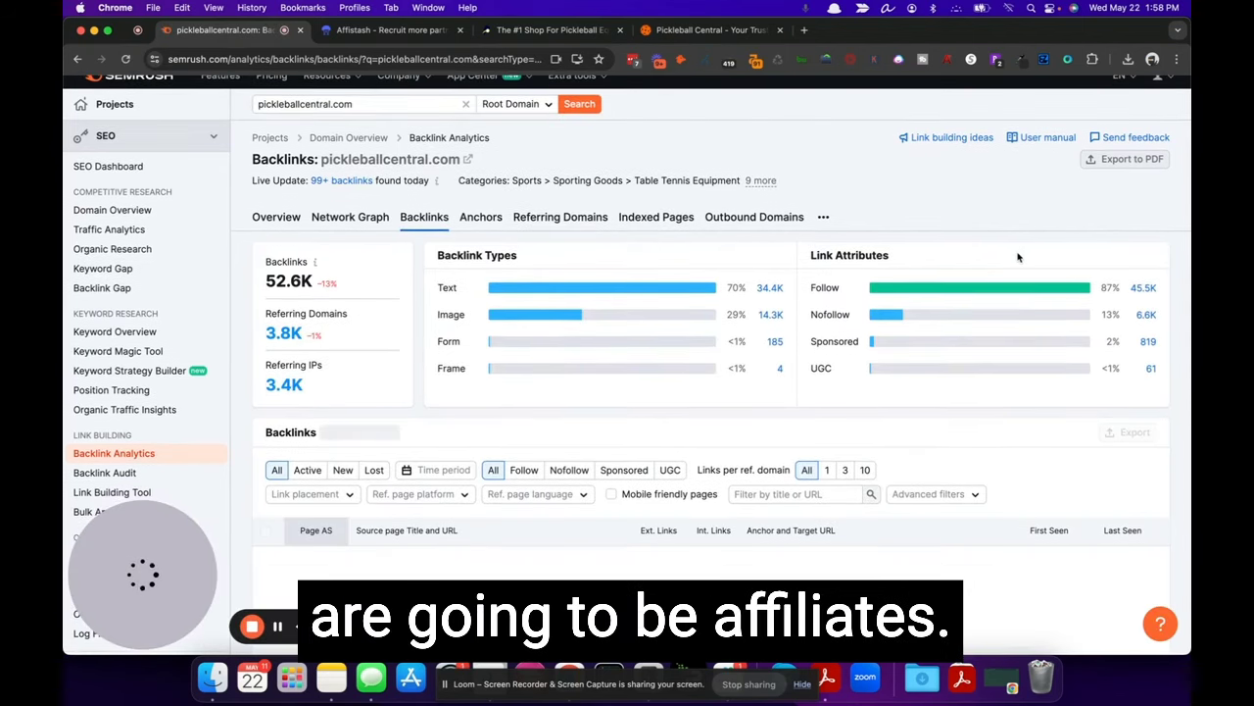
scroll(1018, 257, down, 3)
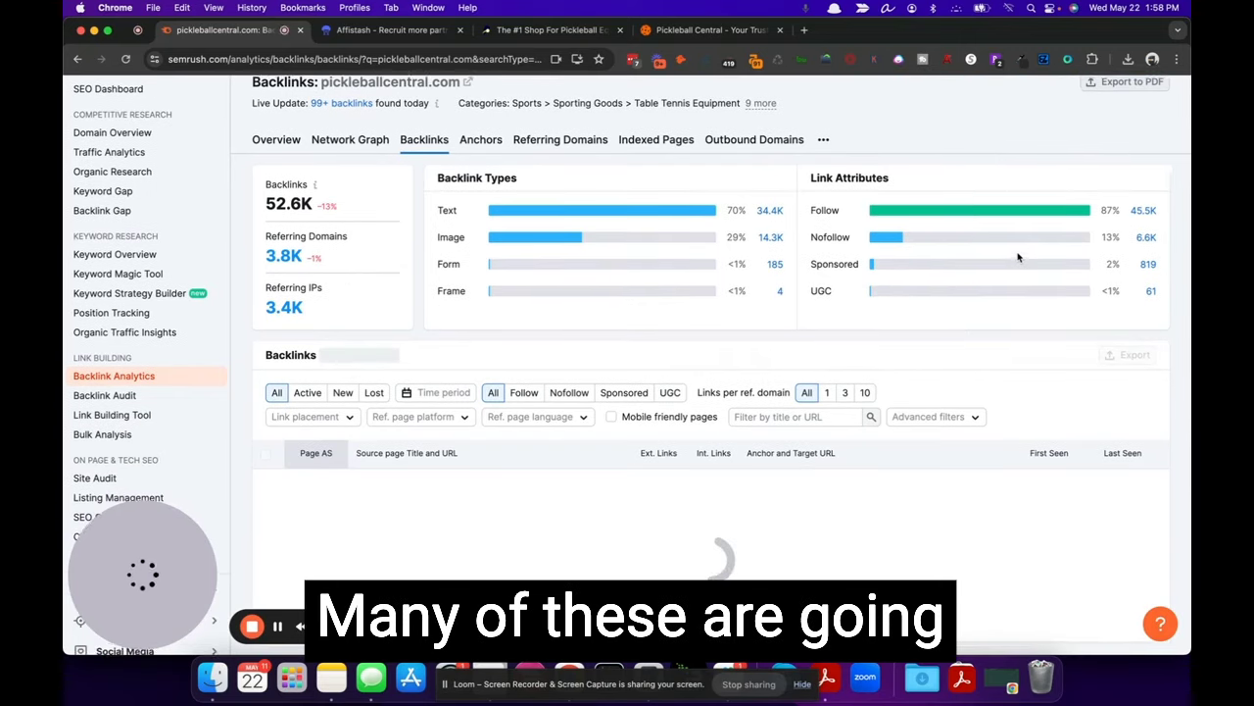
scroll(1018, 257, up, 4)
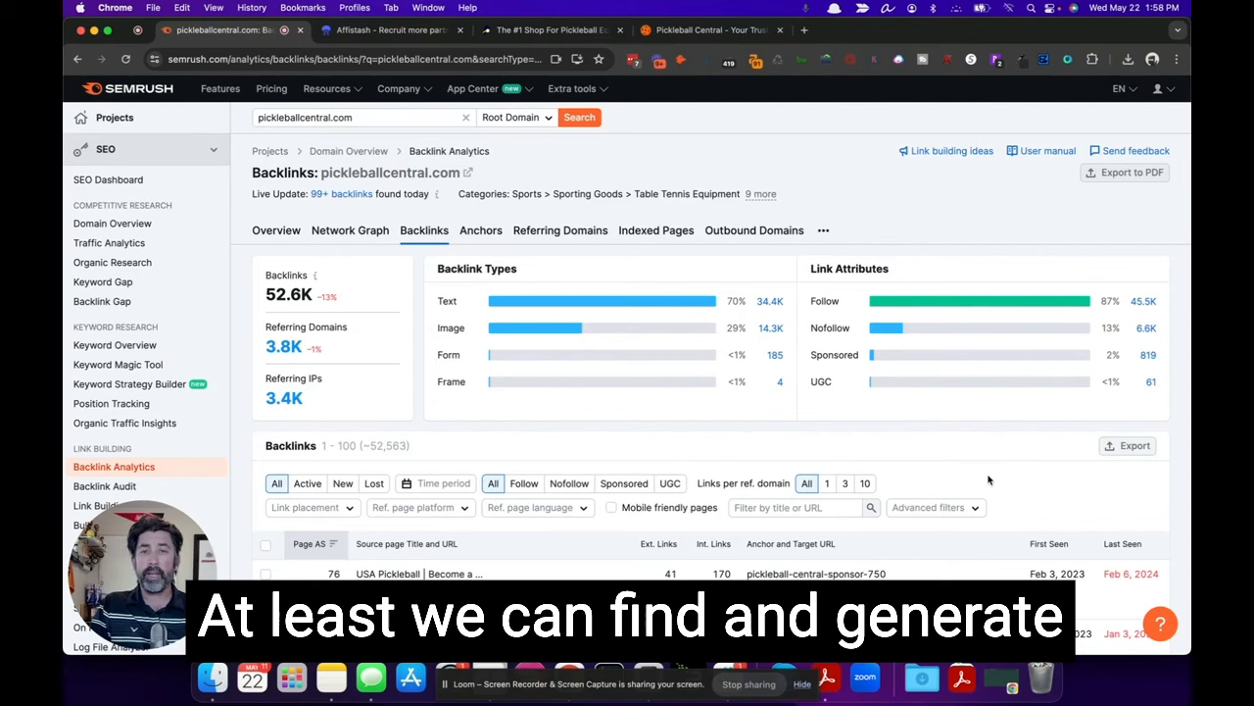
scroll(966, 457, down, 3)
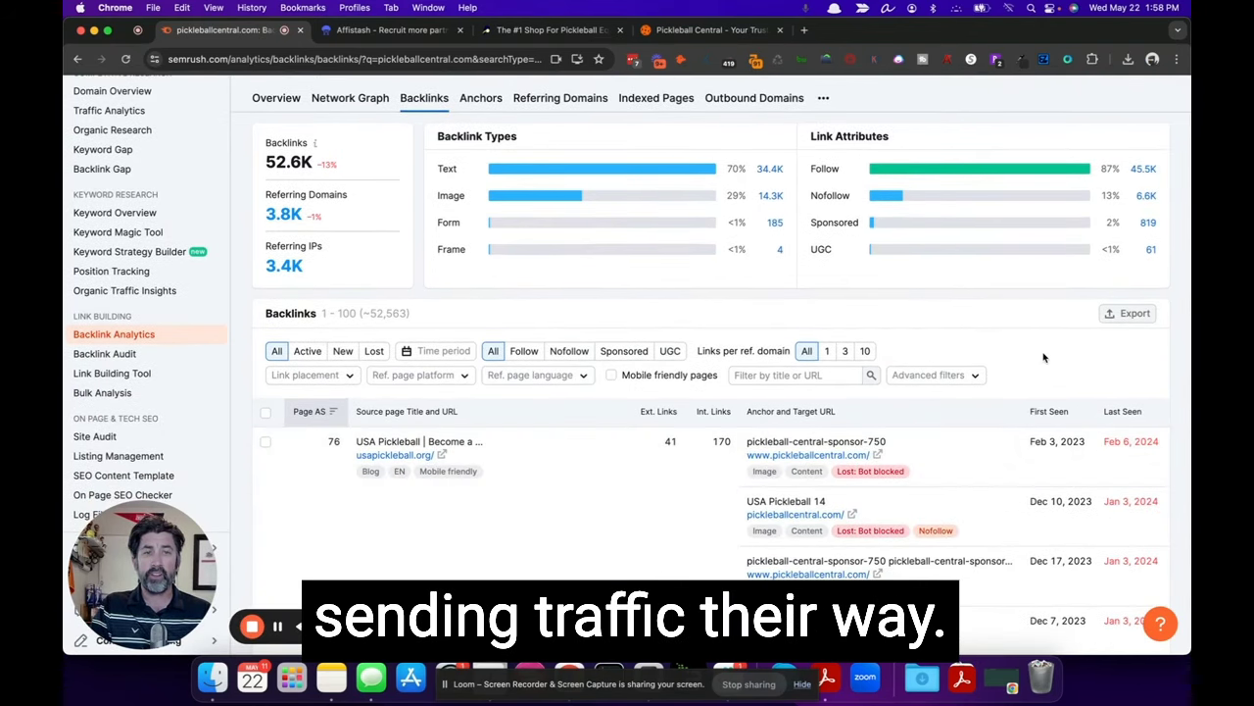
scroll(1044, 358, down, 2)
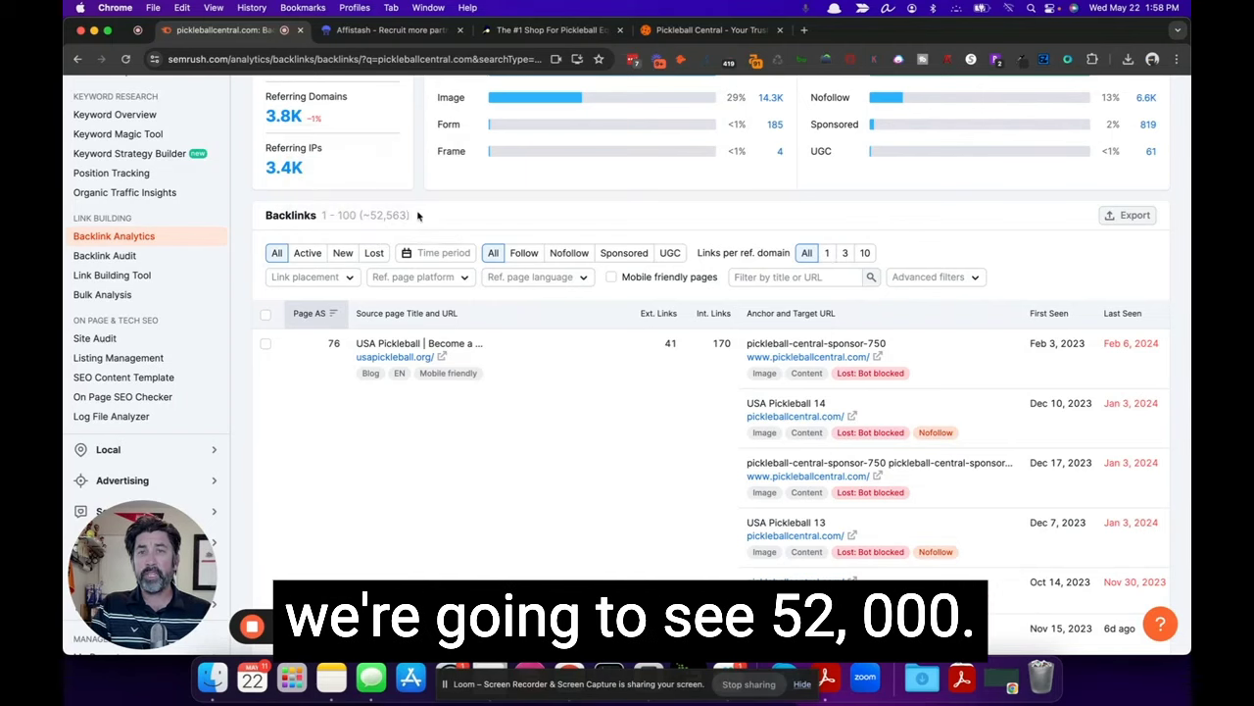
Limit backlinks to 1 per referring domain (3,768), then keep only active sponsored links, 29 results.
click(826, 253)
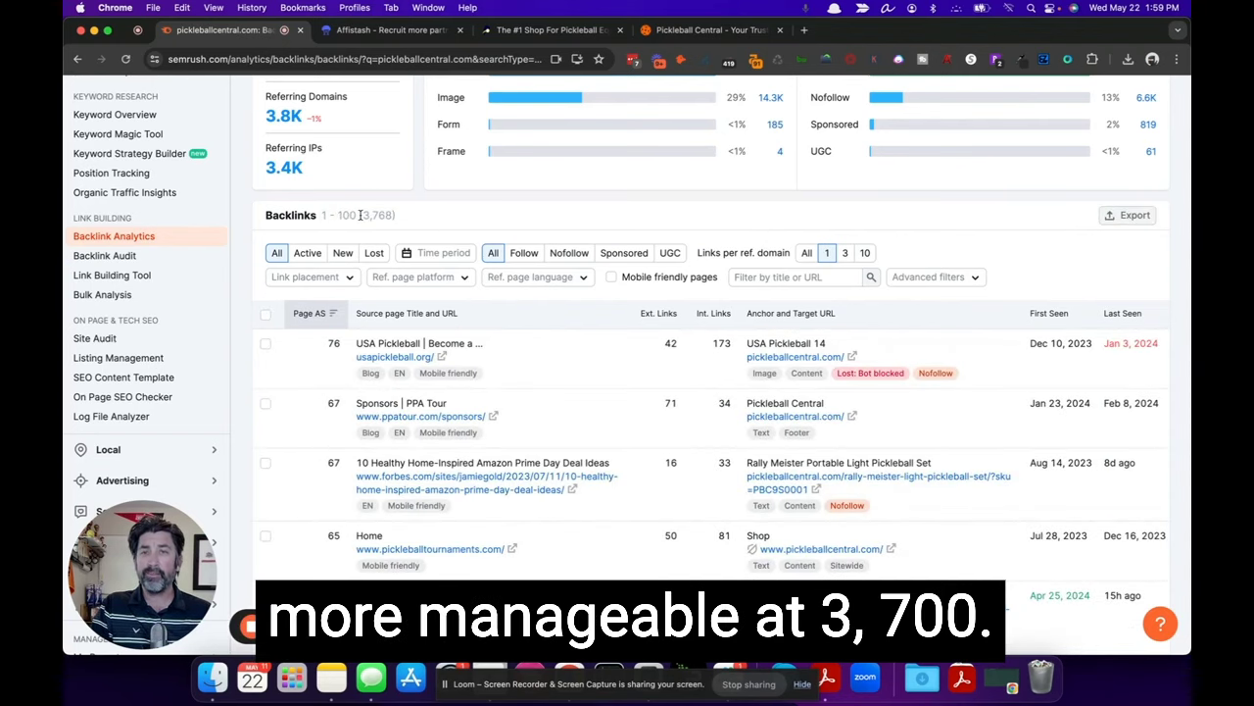
drag(361, 215, 393, 215)
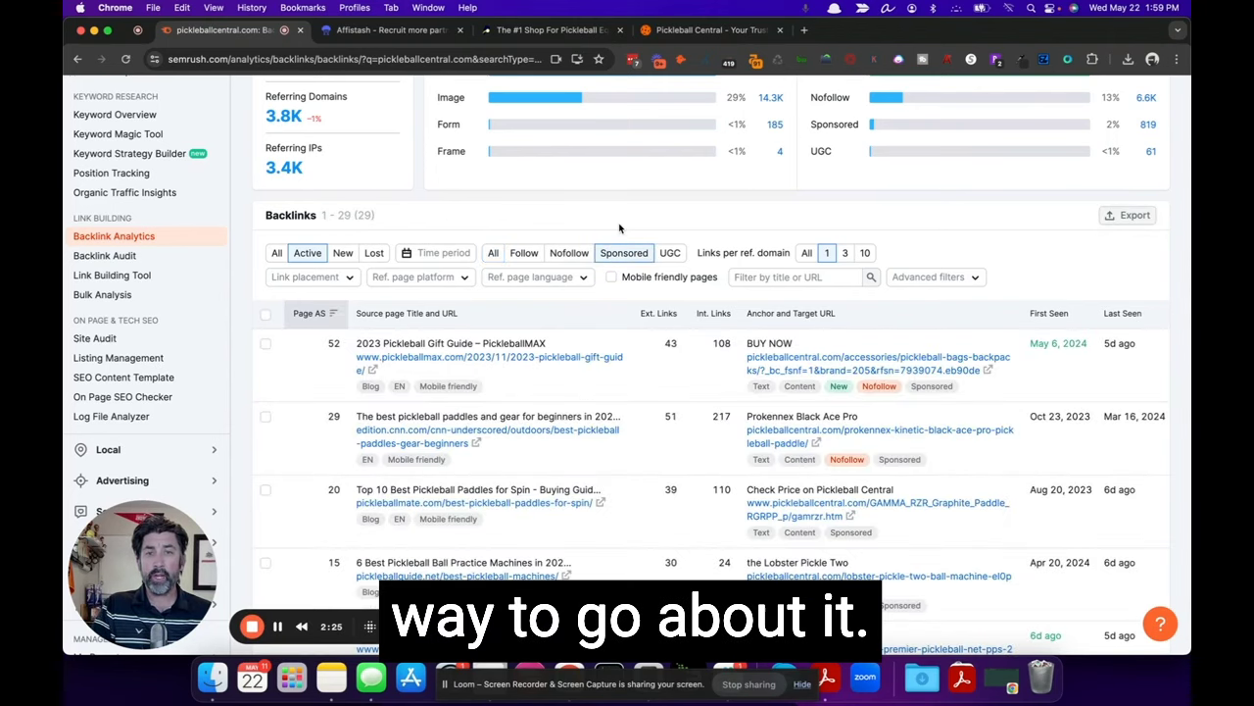
scroll(674, 480, down, 1)
scroll(674, 480, down, 2)
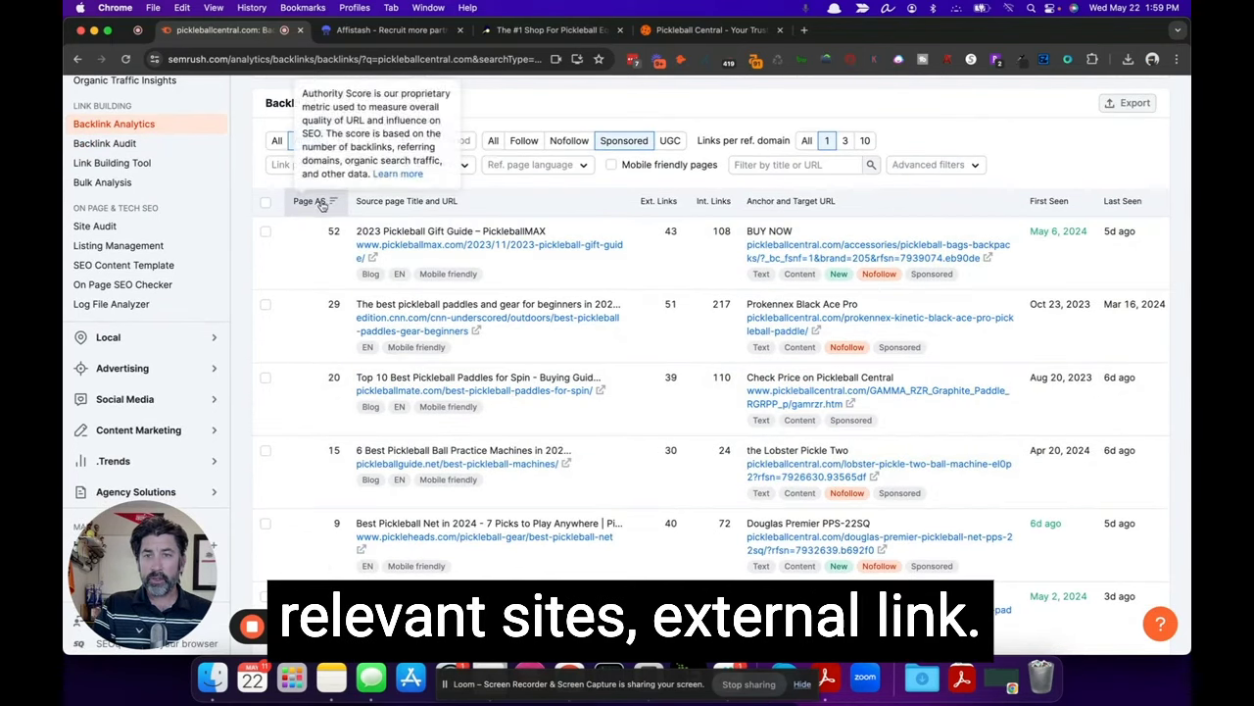
mouse_move(319, 208)
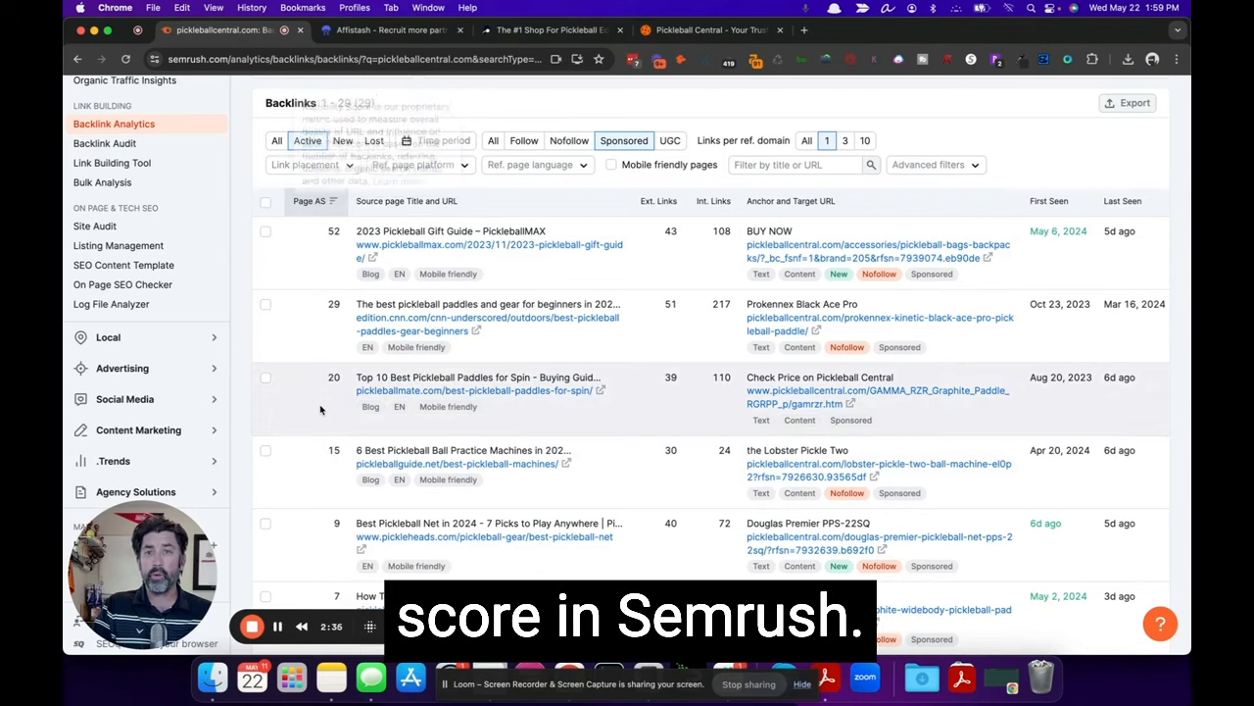
scroll(320, 409, down, 3)
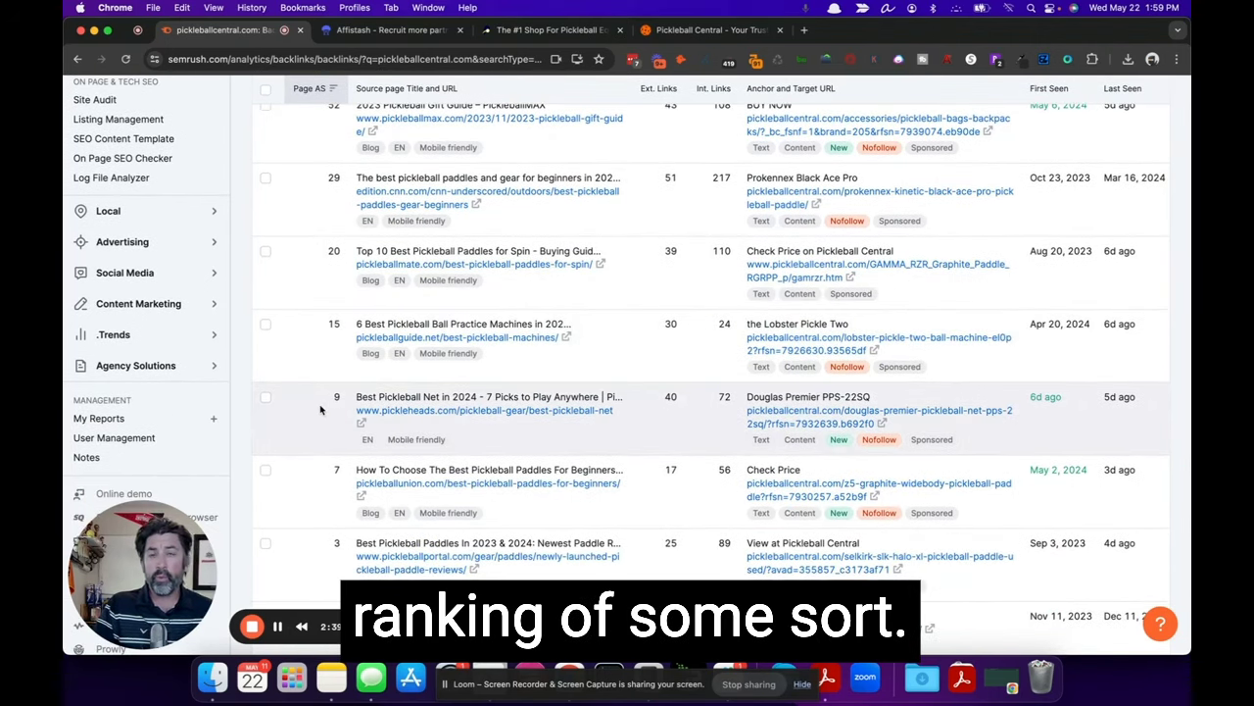
scroll(320, 410, down, 3)
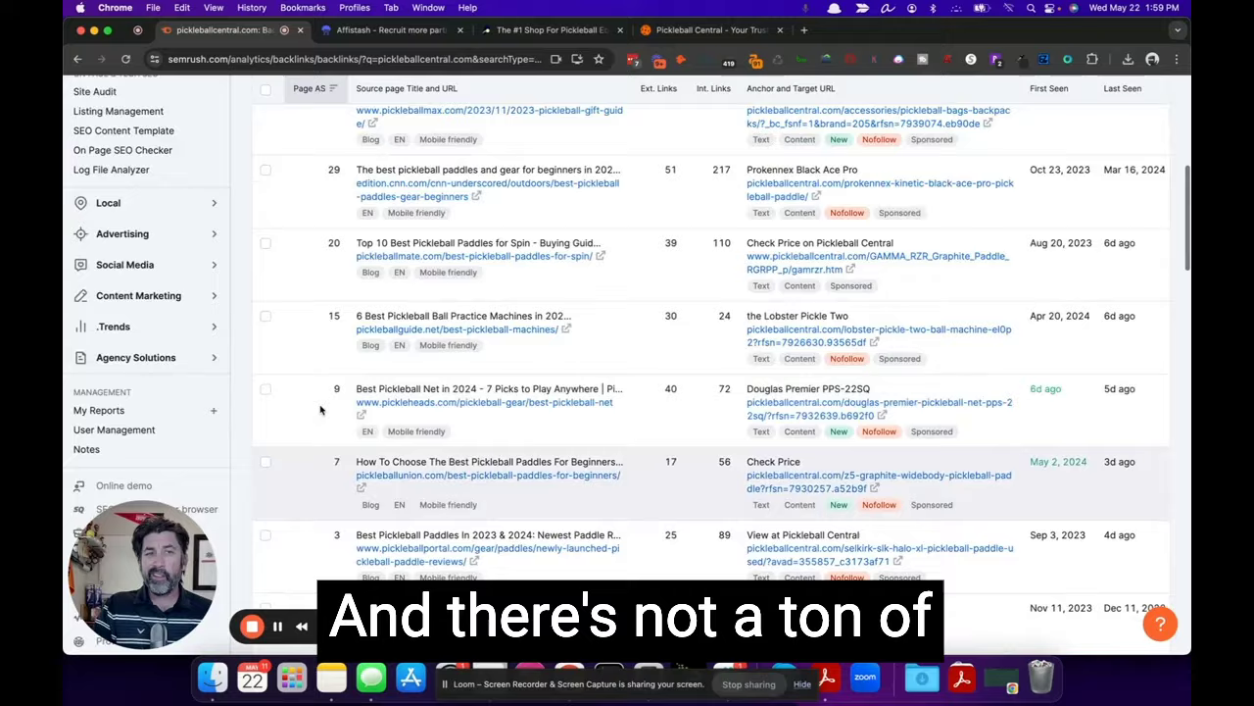
scroll(319, 409, up, 5)
scroll(323, 414, down, 3)
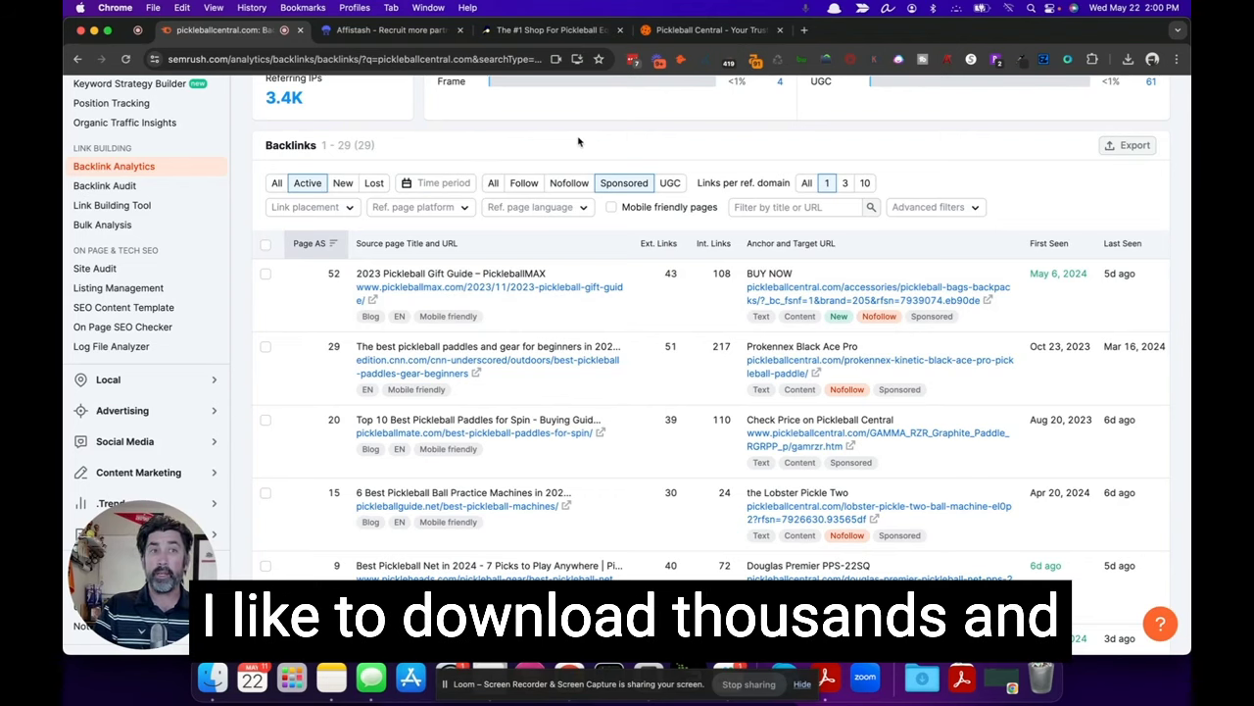
Export the filtered backlinks in CSV format and save pickleballcentral.com-backlinks.csv.
click(1132, 149)
click(1119, 192)
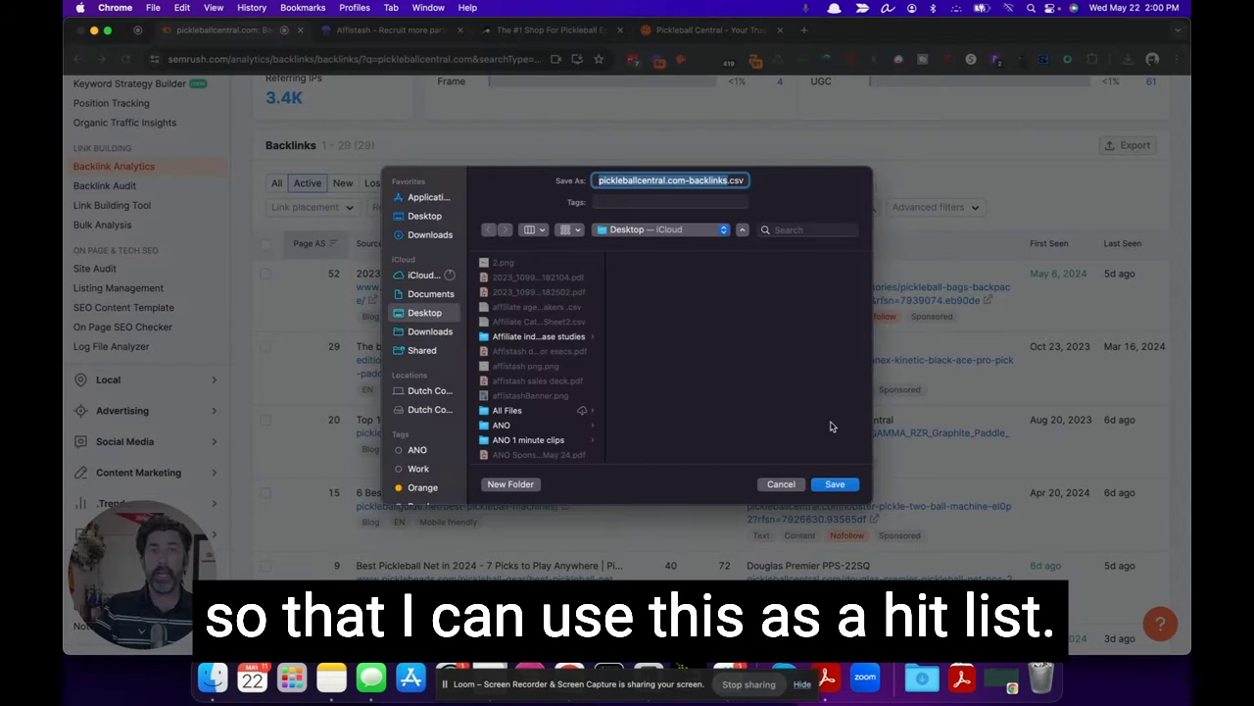
click(835, 484)
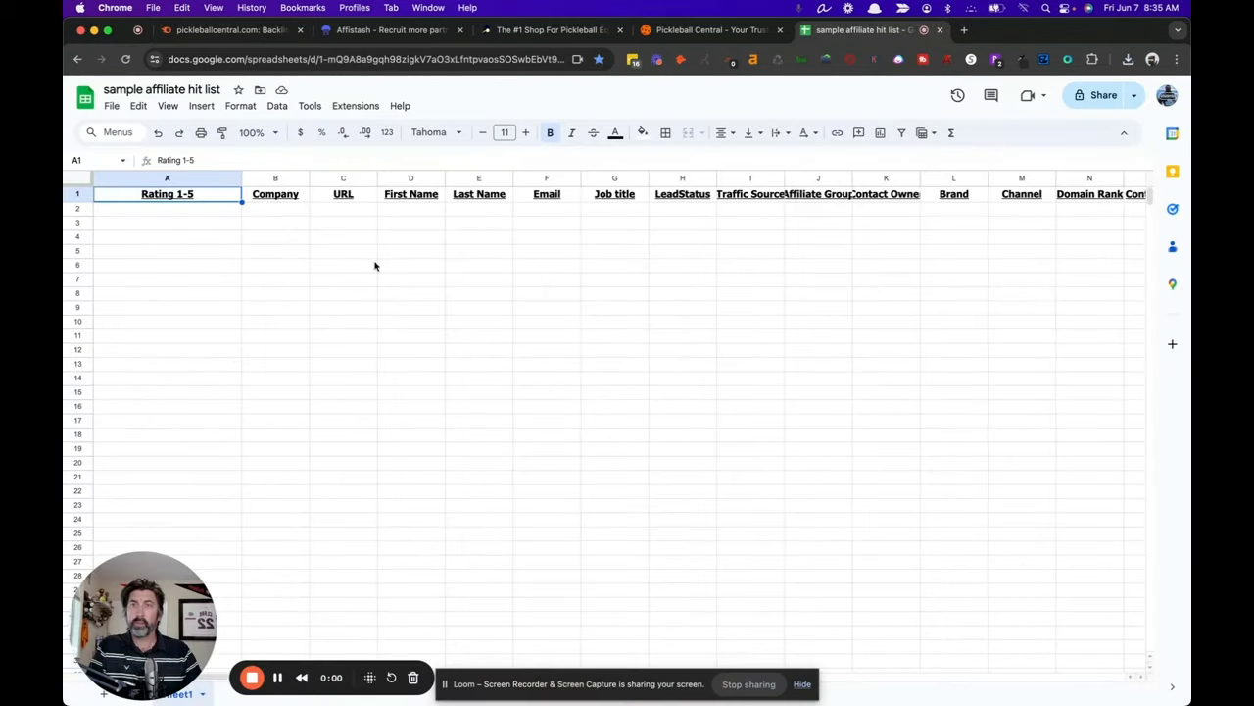
Import the downloaded pickleballcentral.com-backlinks CSV into Google Sheets as a new spreadsheet and open it.
click(113, 106)
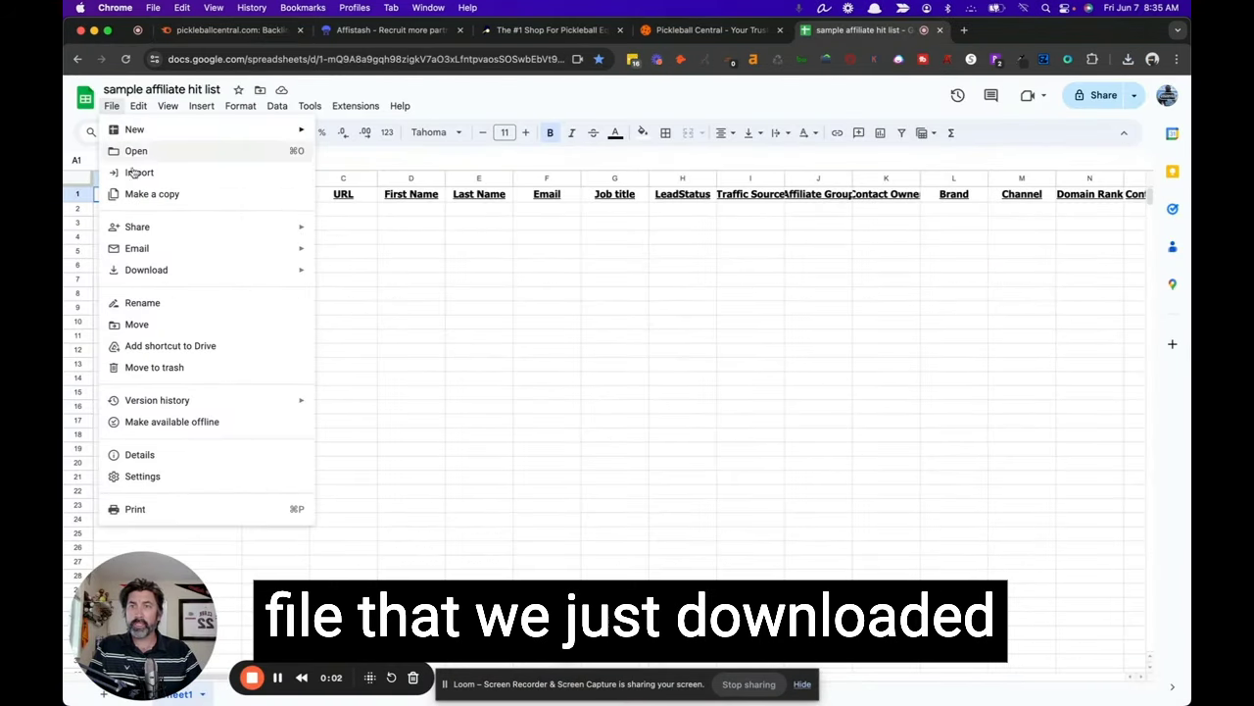
click(252, 172)
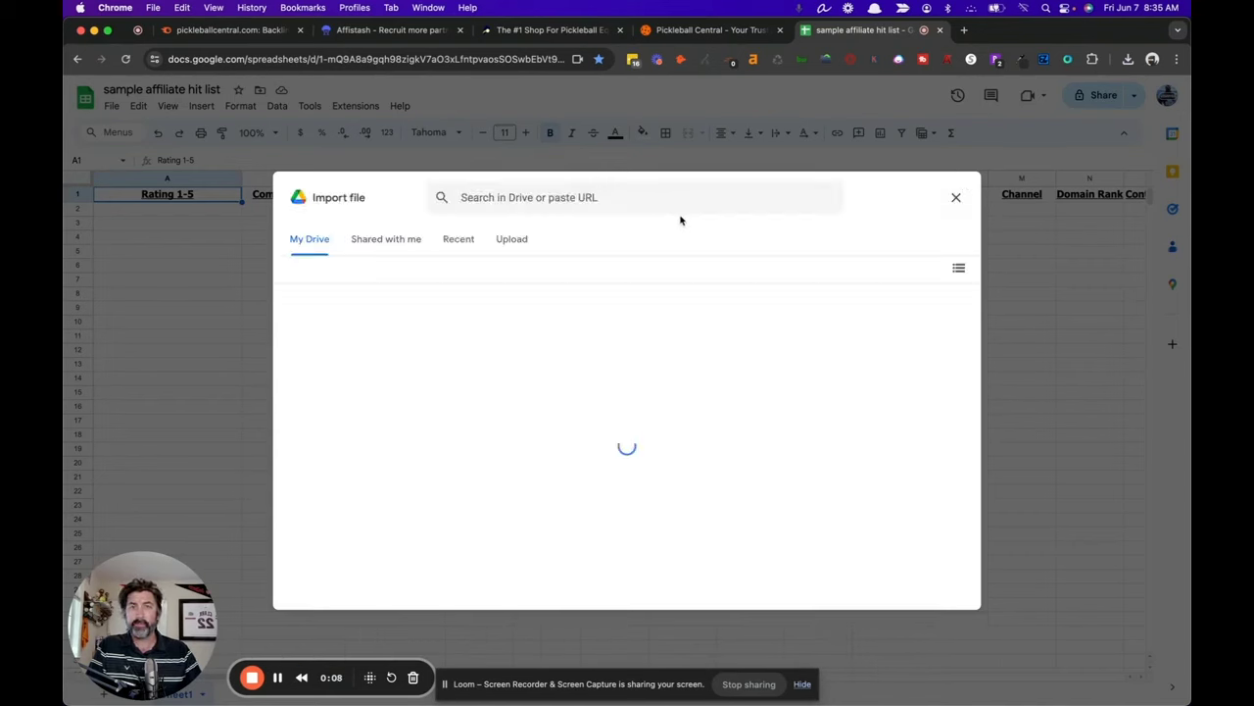
click(511, 239)
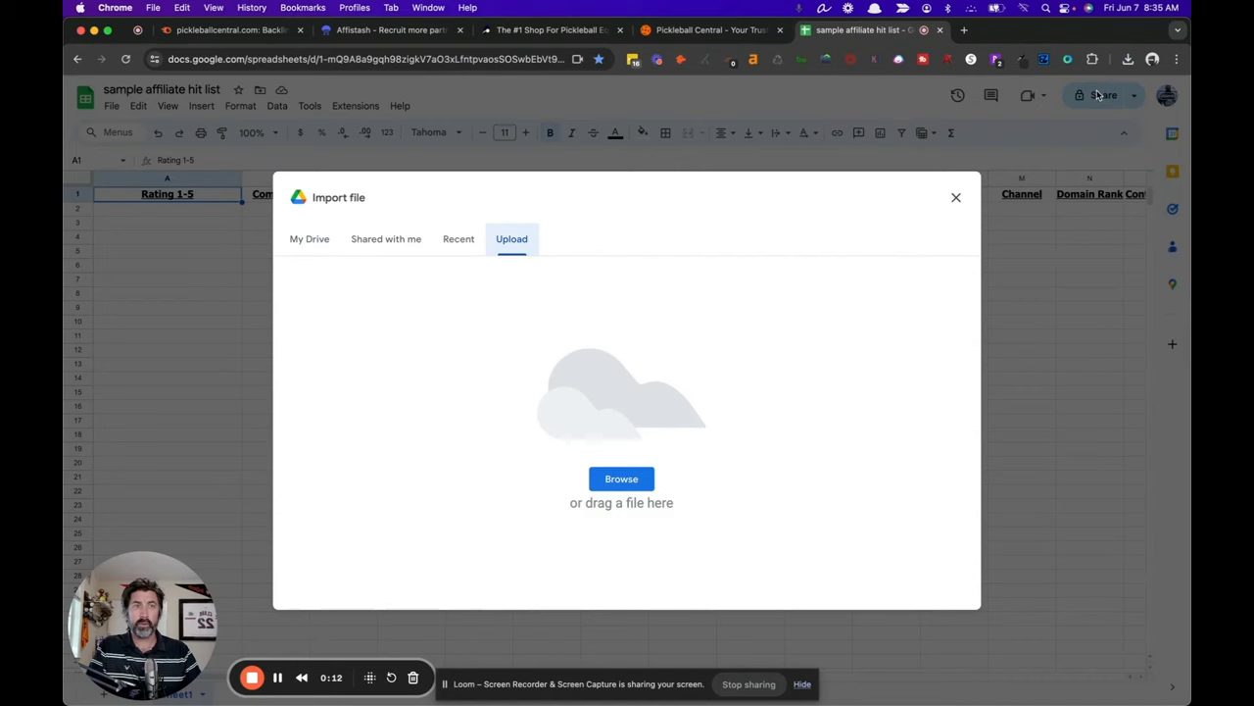
click(1127, 58)
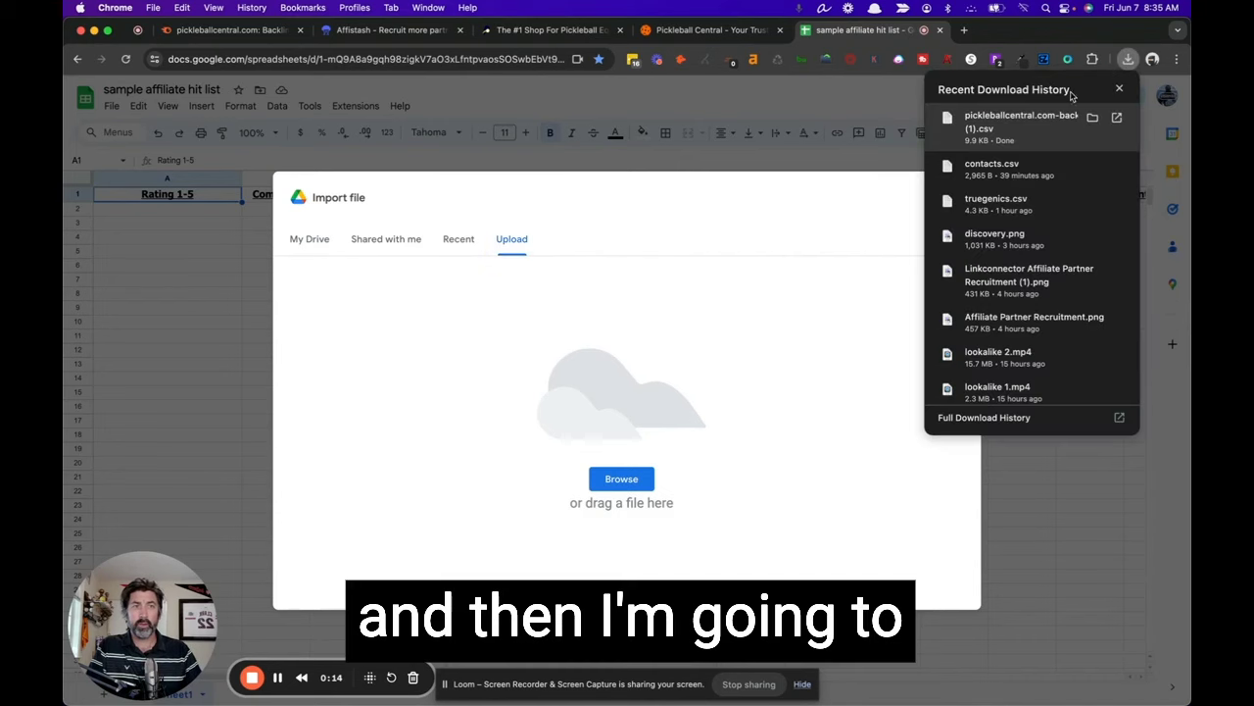
drag(1022, 128, 668, 363)
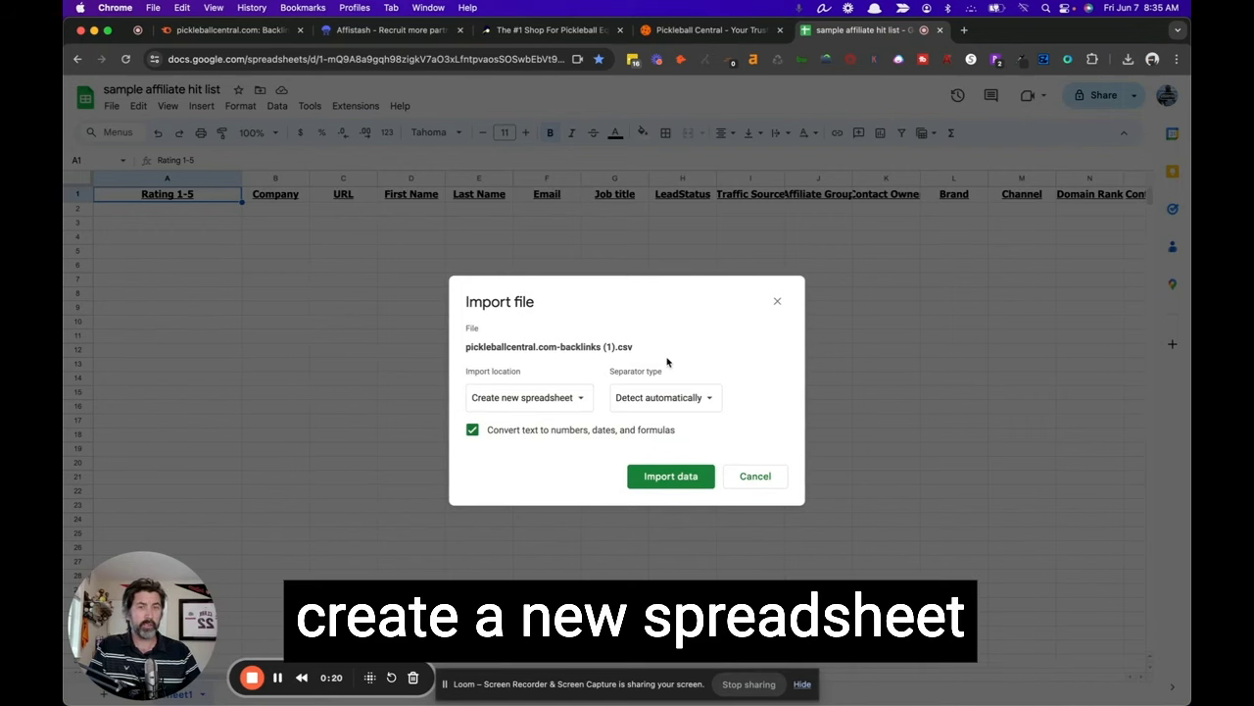
click(670, 475)
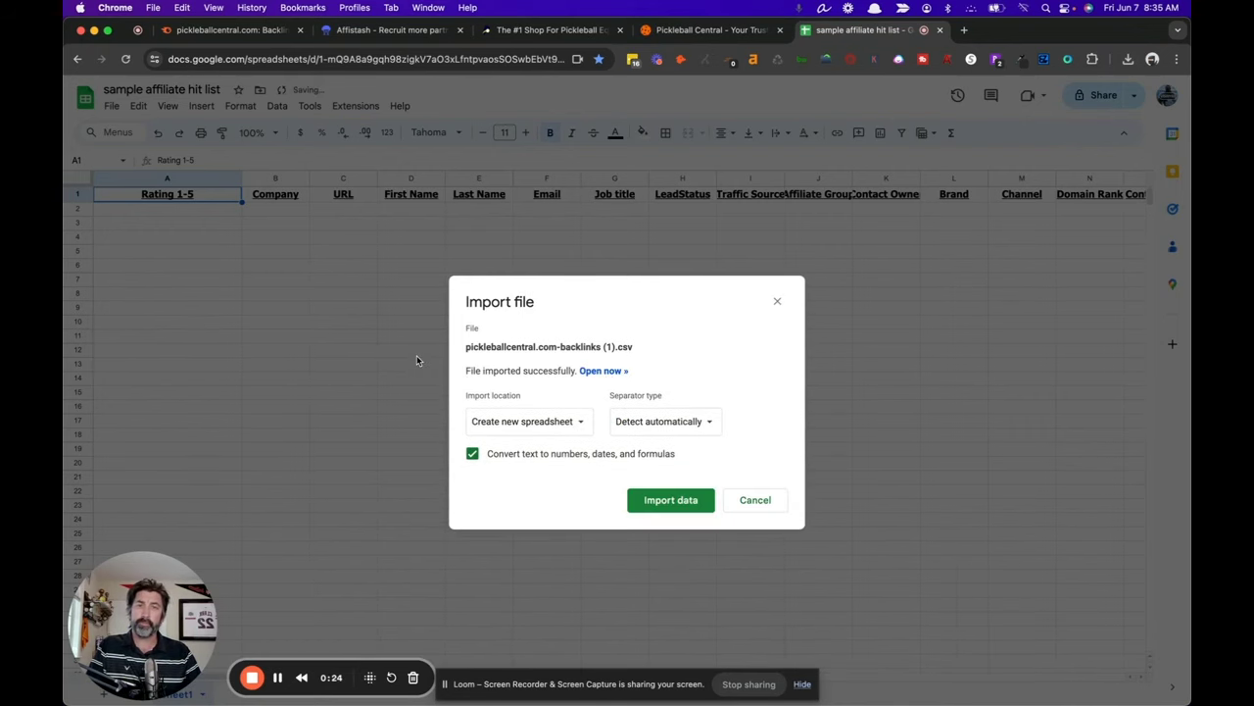
click(609, 373)
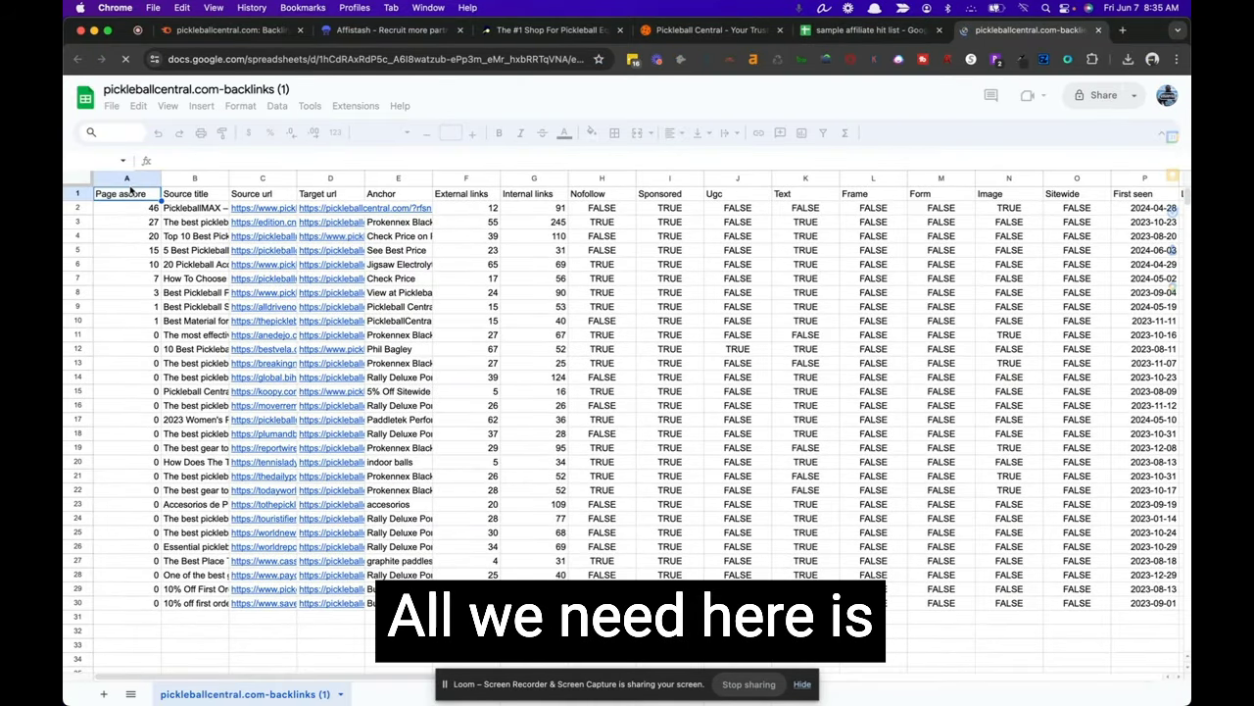
Delete the Page ascore and Source title columns and widen the remaining URL columns.
shift+click(211, 178)
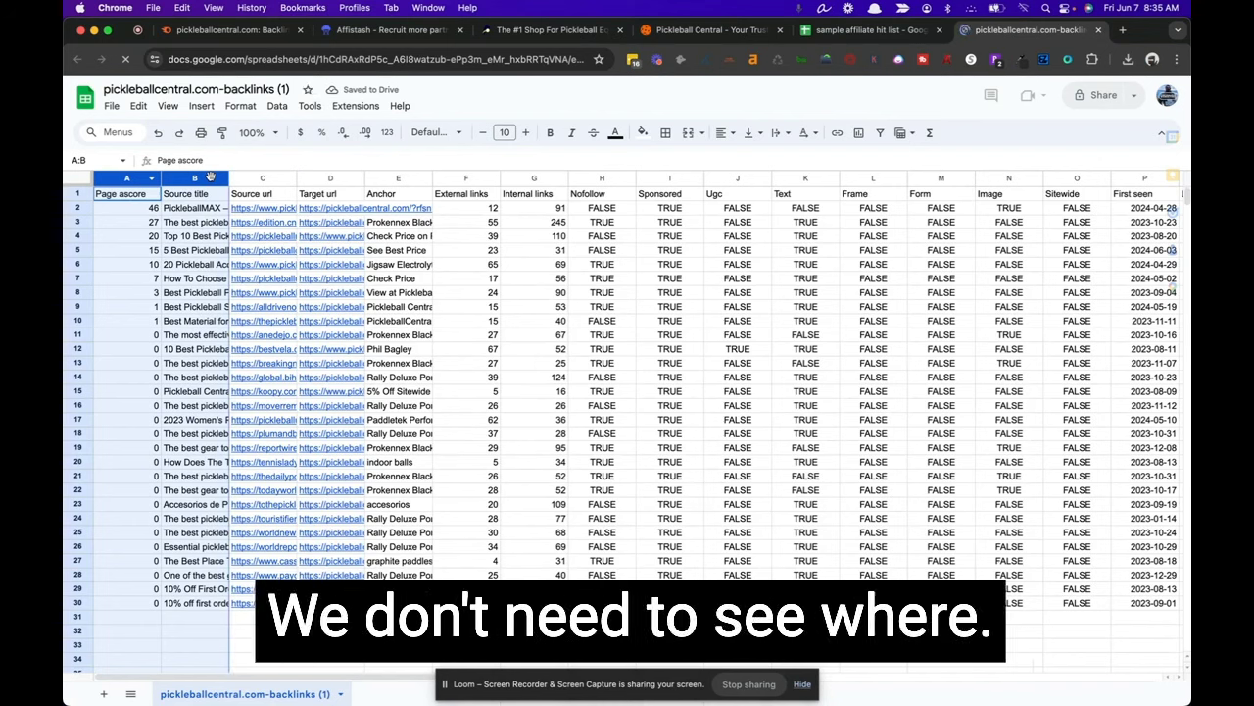
right_click(211, 178)
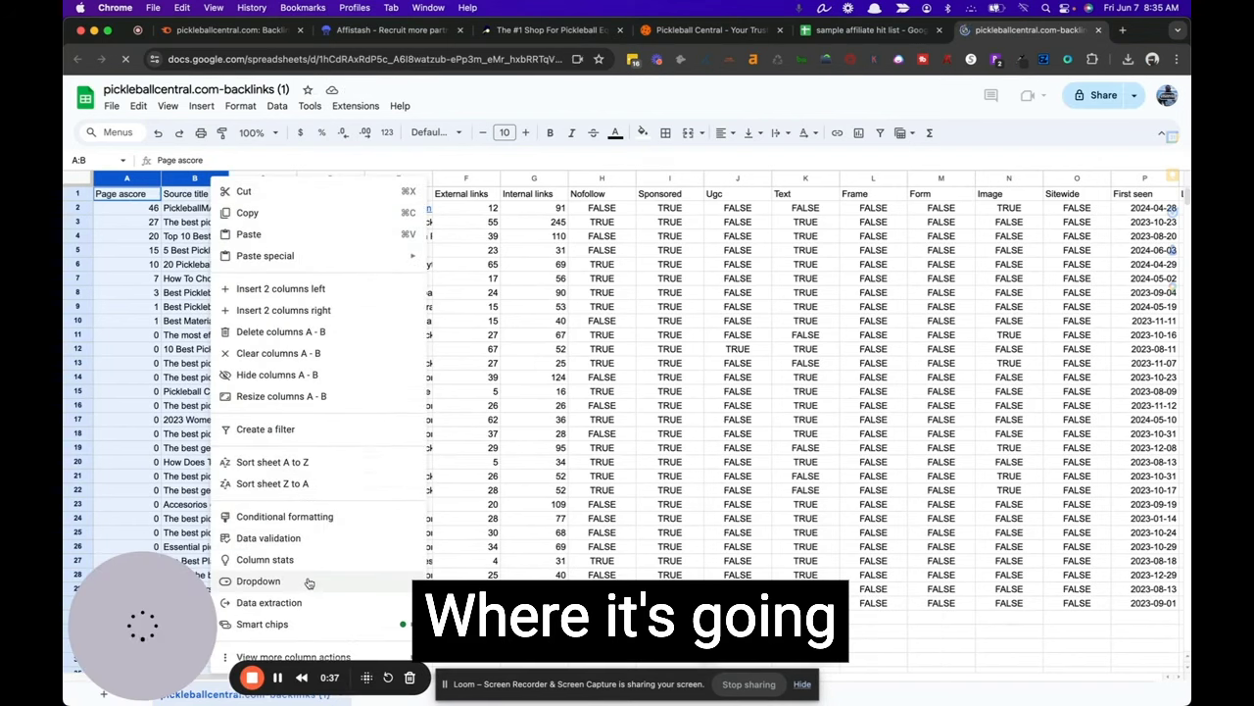
key(Escape)
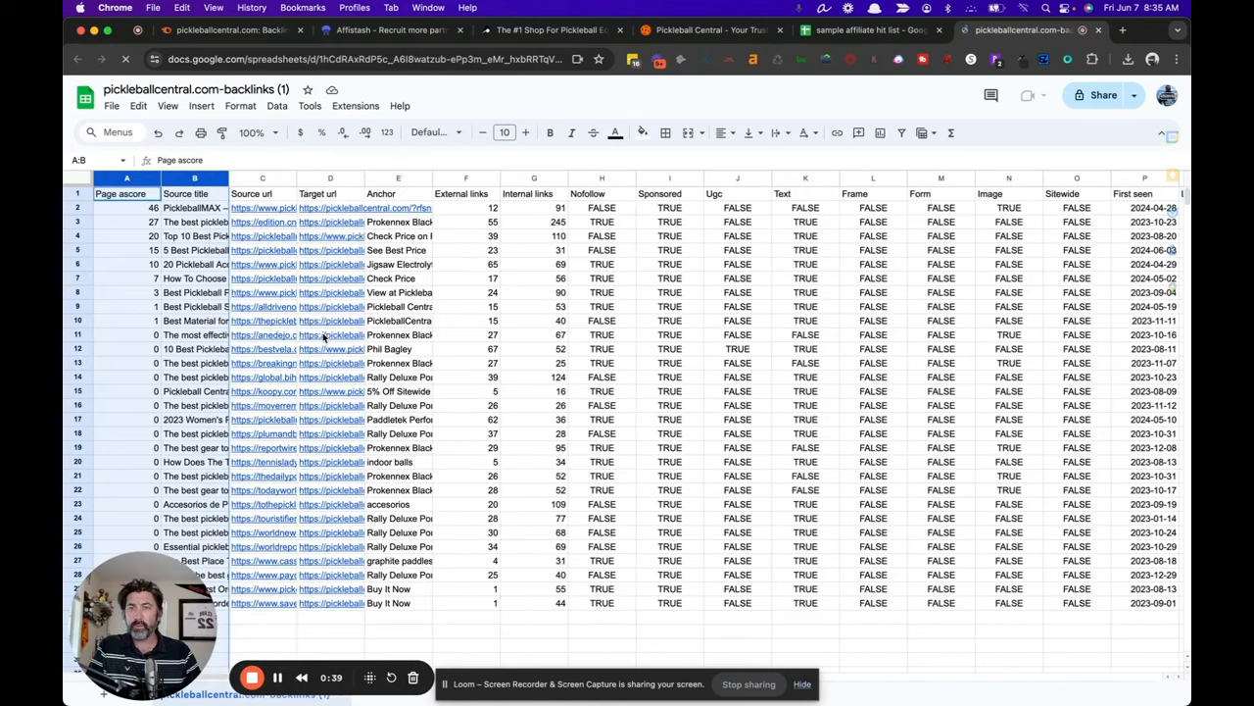
right_click(191, 172)
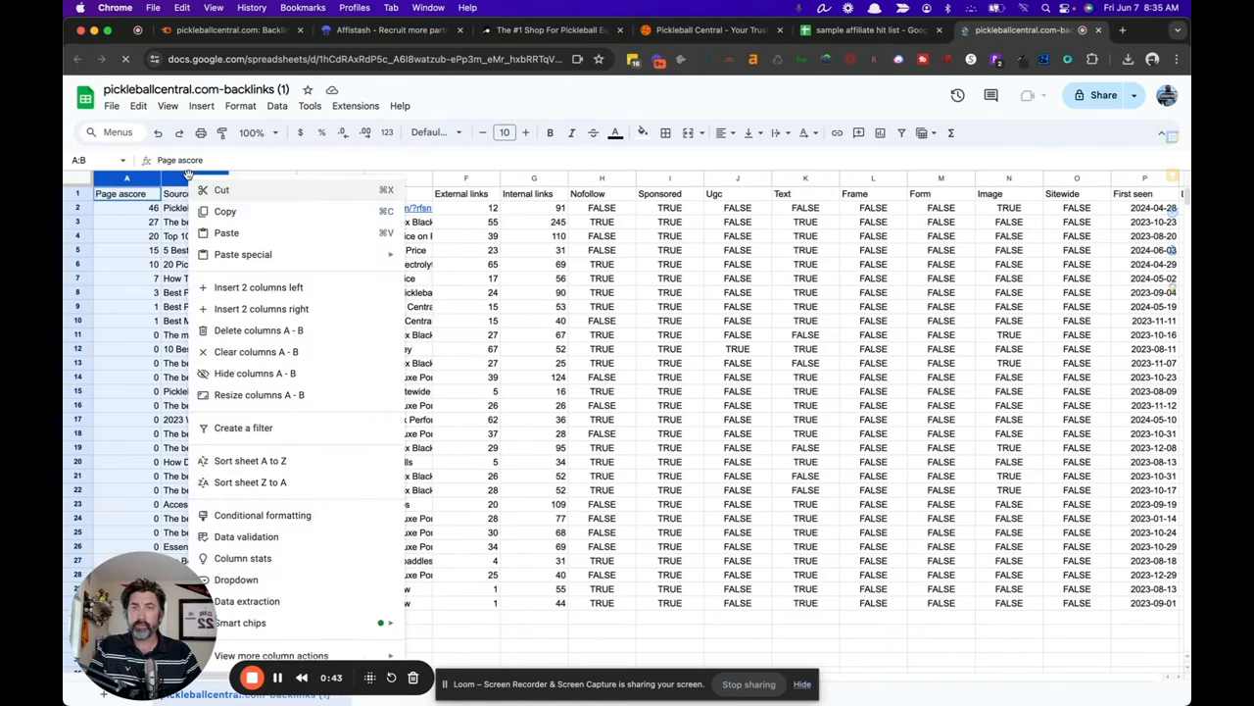
click(297, 329)
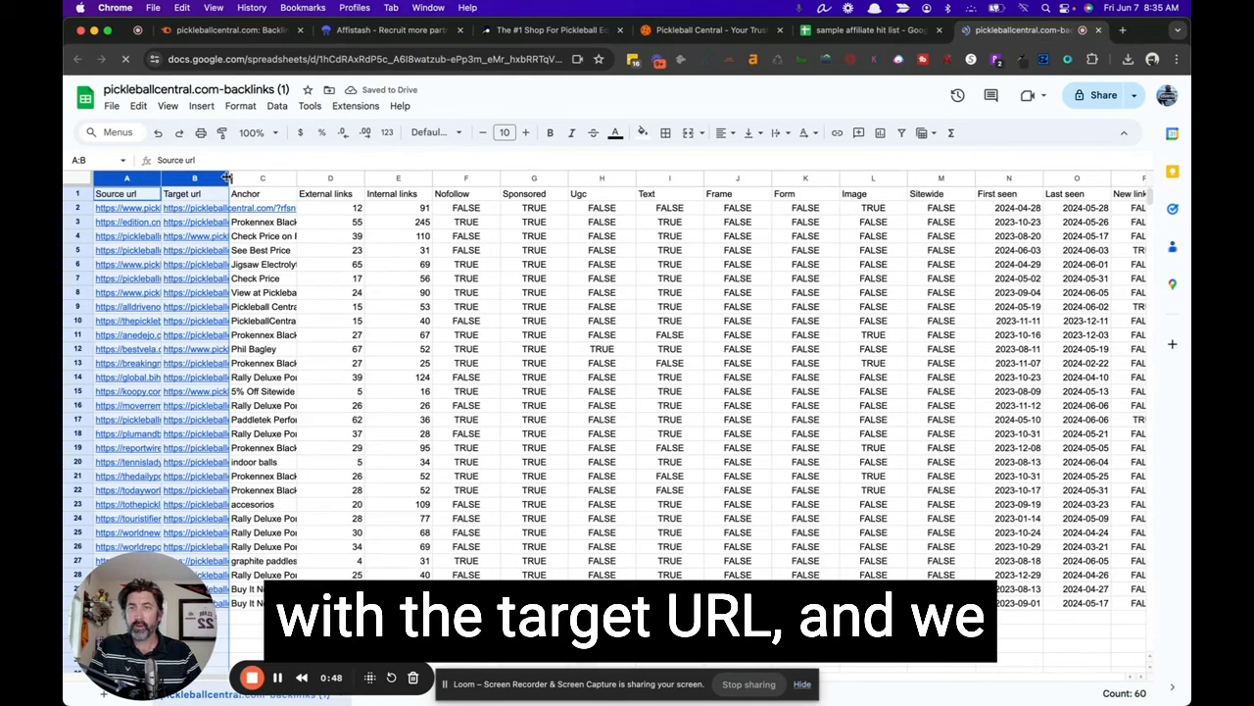
double_click(227, 177)
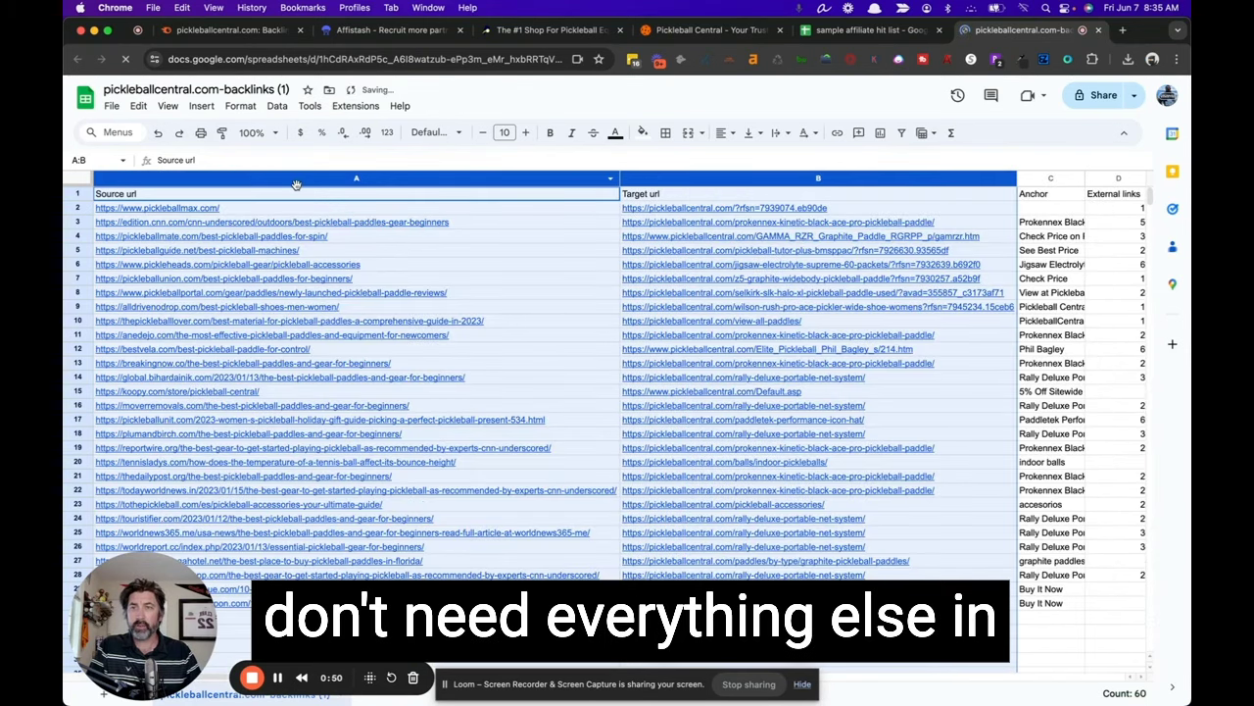
click(804, 278)
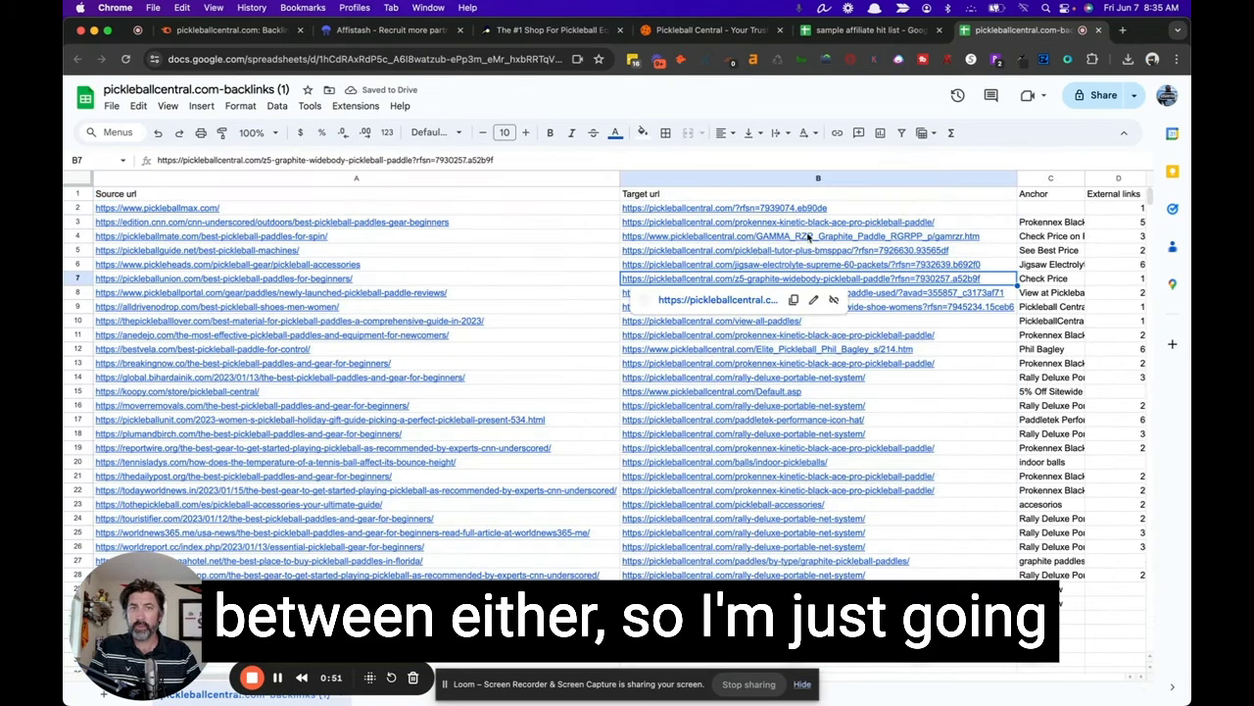
Clear the Target url column through column R, leaving only Source url.
click(771, 180)
key(shift+Right)
key(shift+Right)
key(shift+Right)
key(shift+Right)
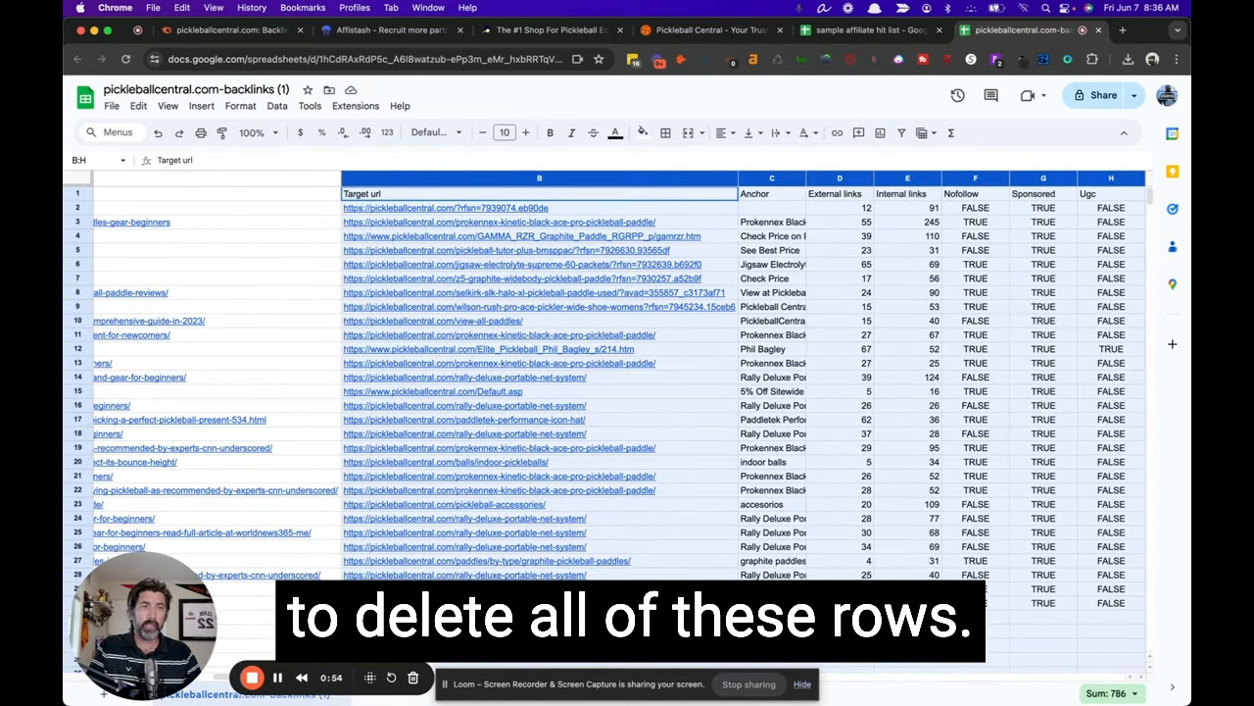
key(shift+Right)
key(shift+Right)
key(shift+Right)
key(shift+Right)
key(shift+Right)
key(shift+Right)
key(shift+Right)
key(shift+Right)
key(shift+Right)
key(shift+Right)
key(shift+Right)
key(shift+Right)
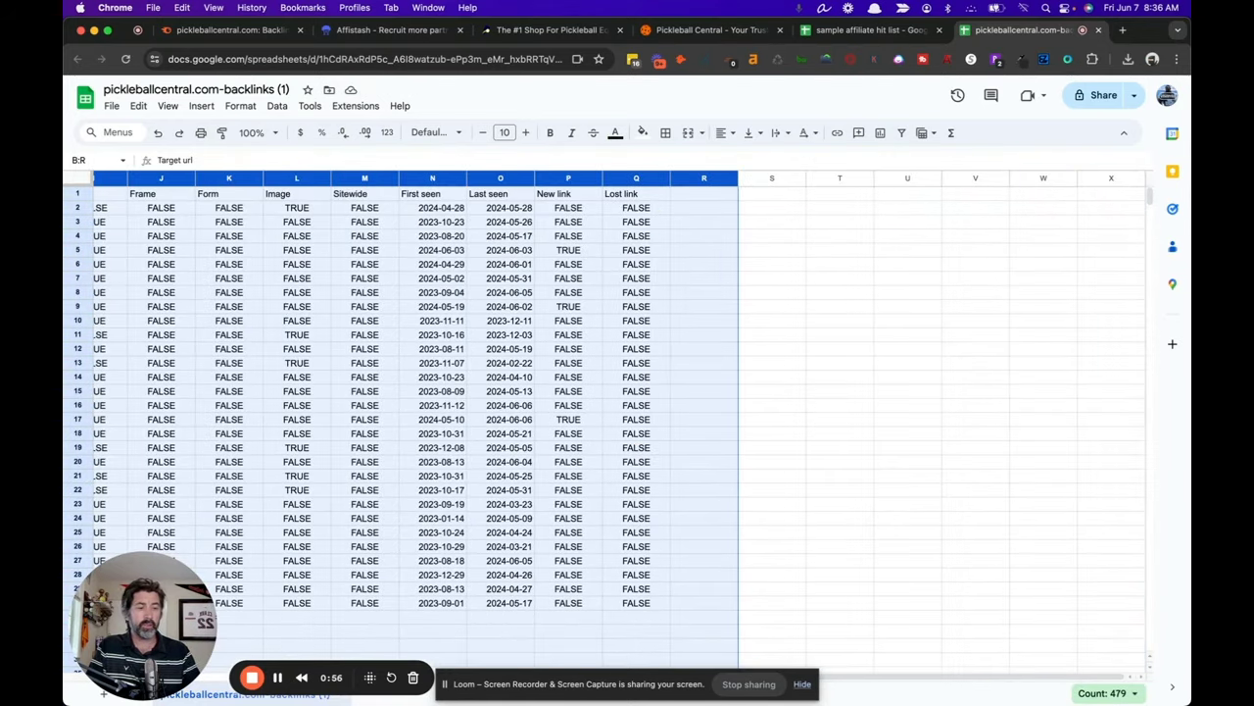
key(Delete)
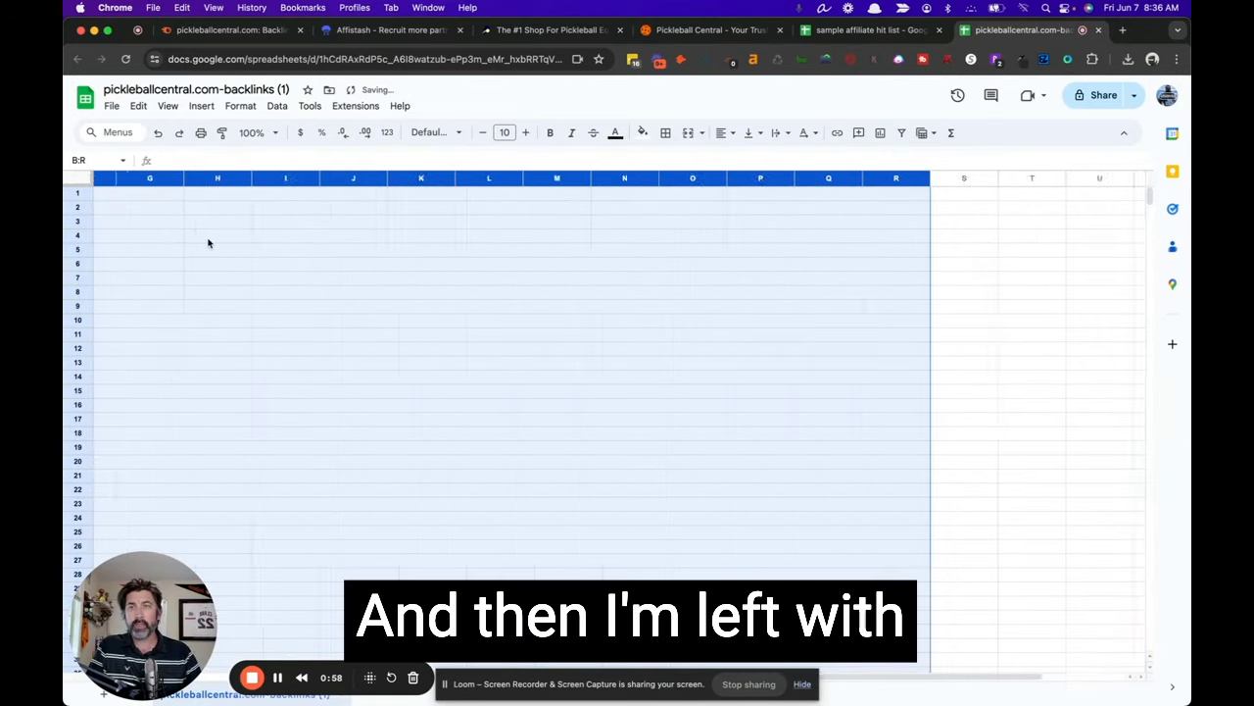
scroll(207, 241, left, 10)
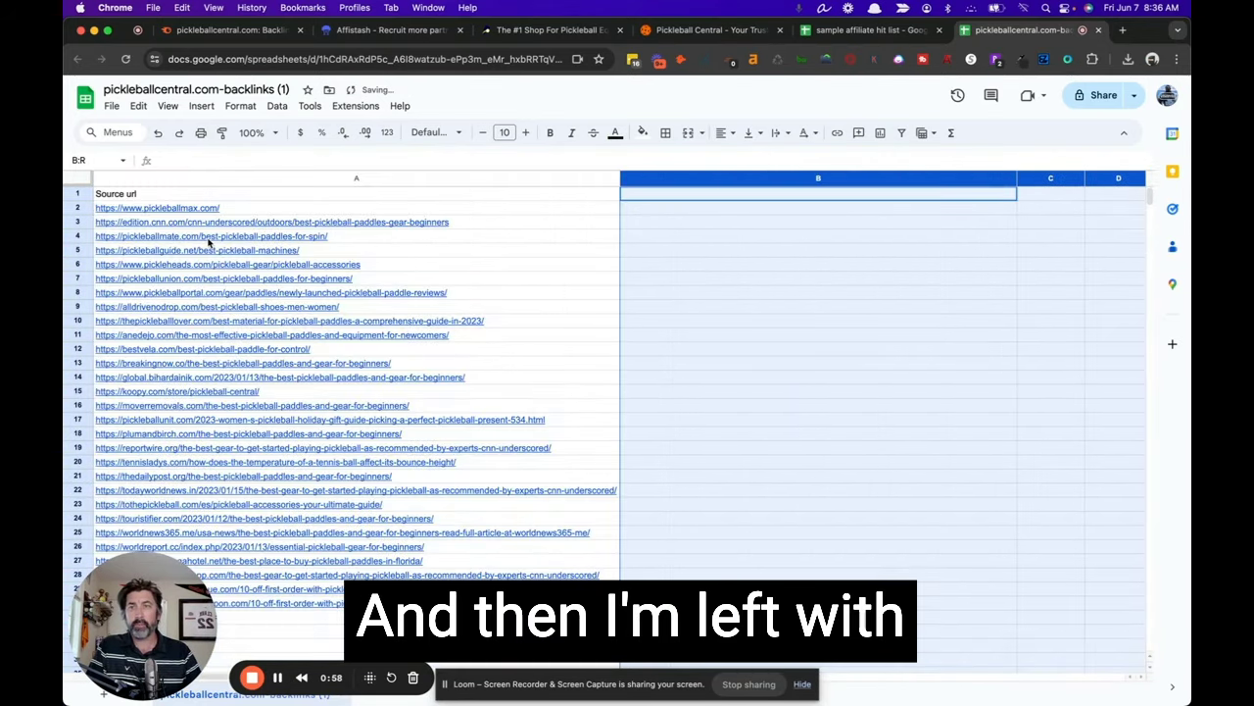
Download the sheet as a Comma Separated Values (.csv) file.
click(111, 106)
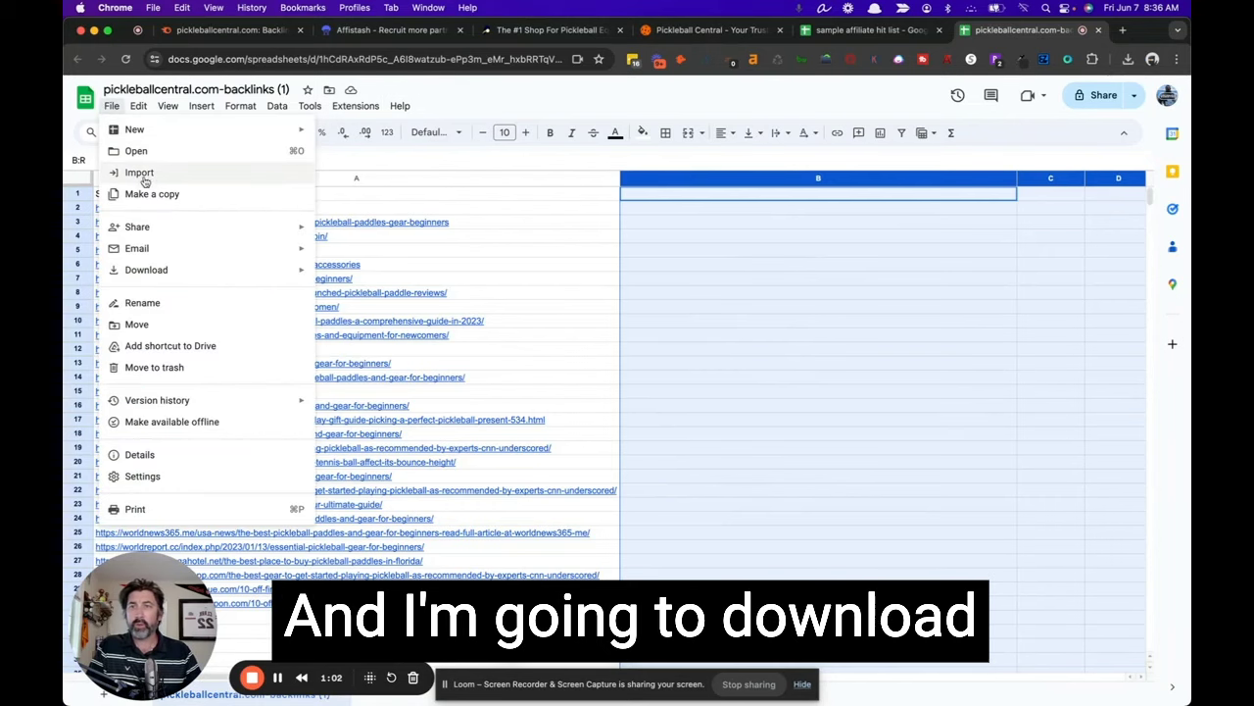
mouse_move(232, 280)
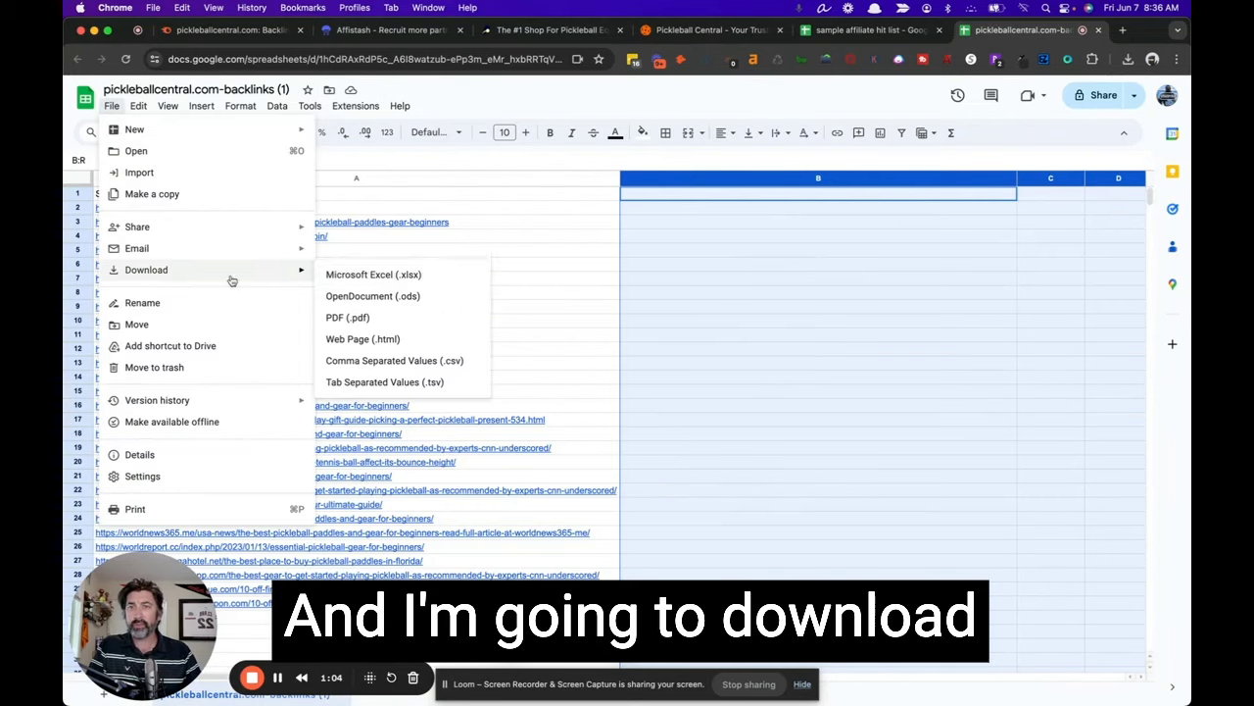
click(438, 360)
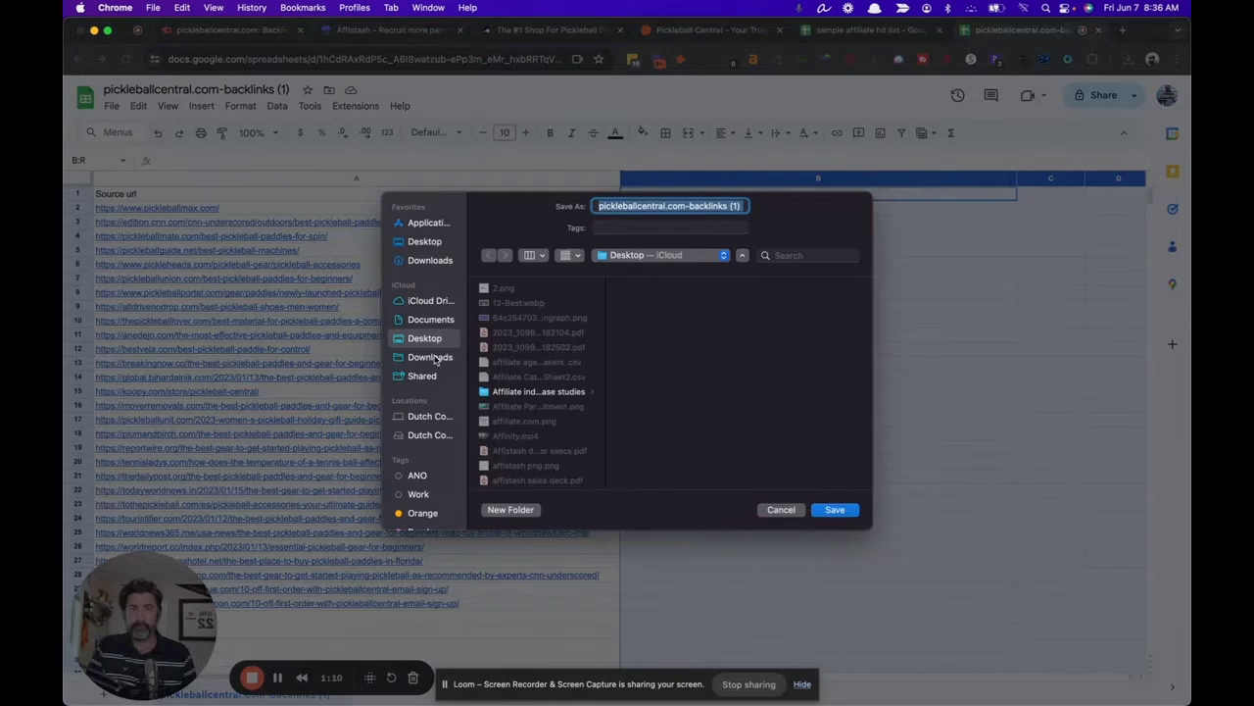
key(Return)
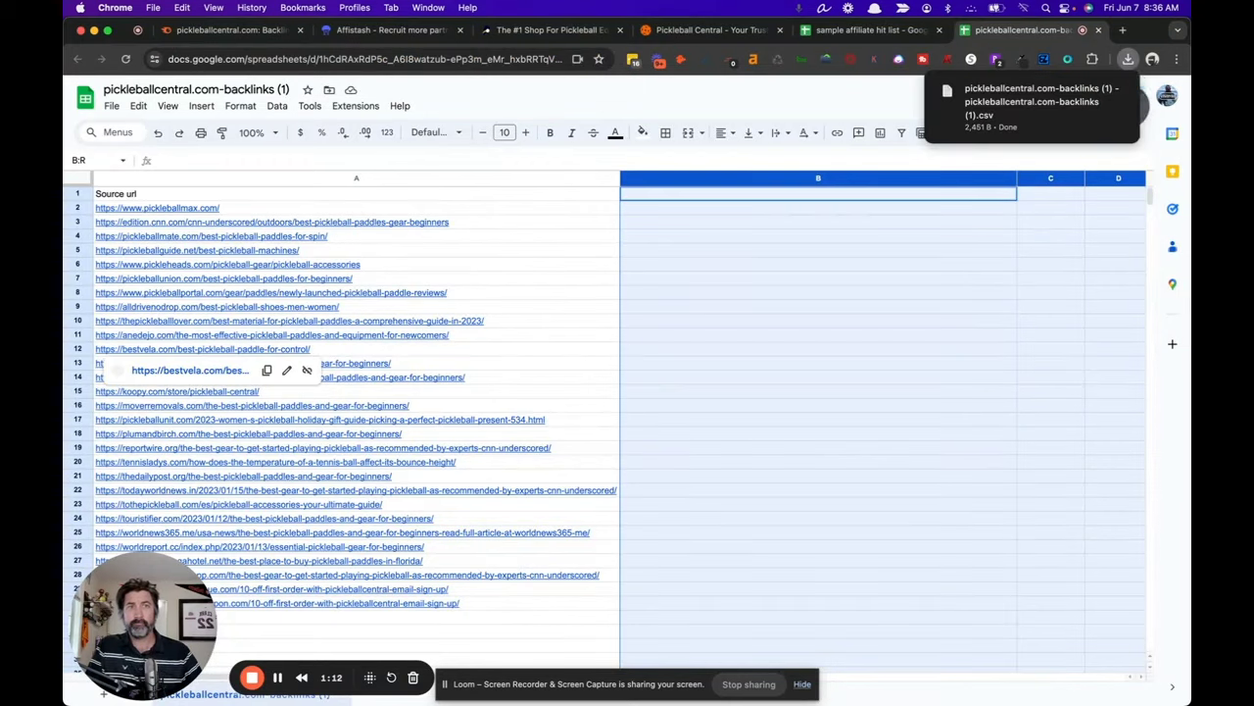
In Affistash, close the Bulk contacts finder and return to the Contact Finder page.
click(372, 30)
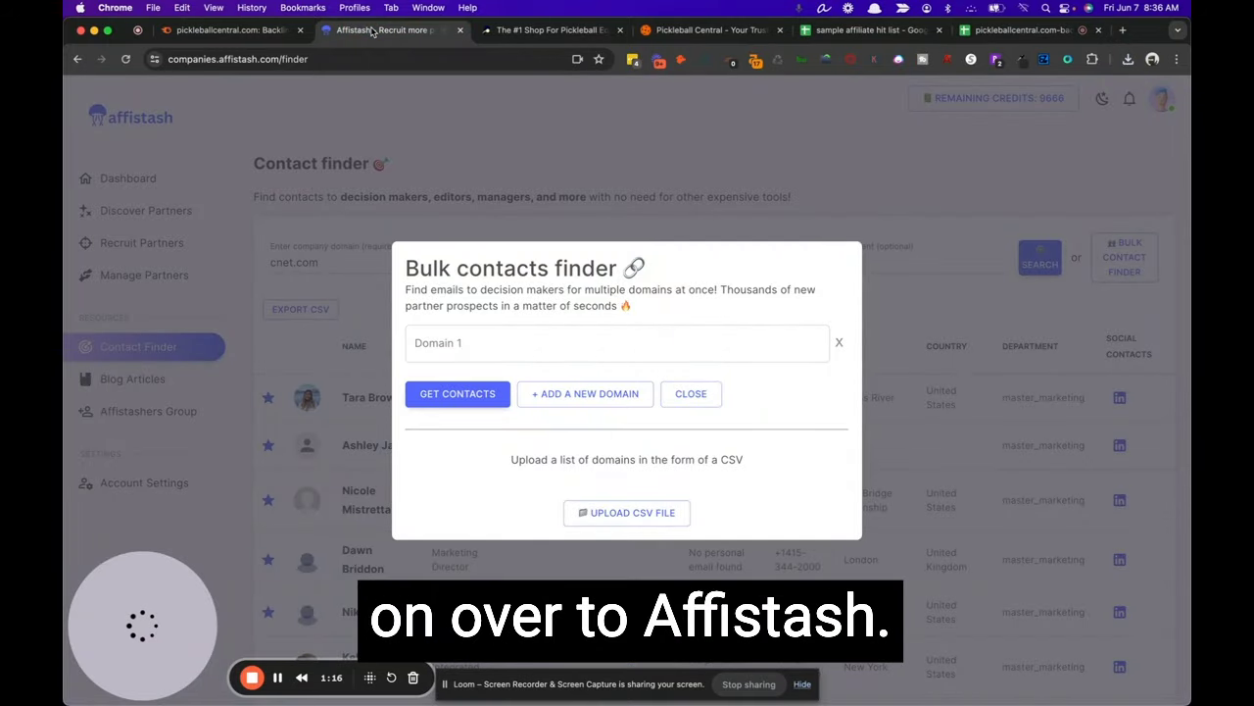
click(910, 308)
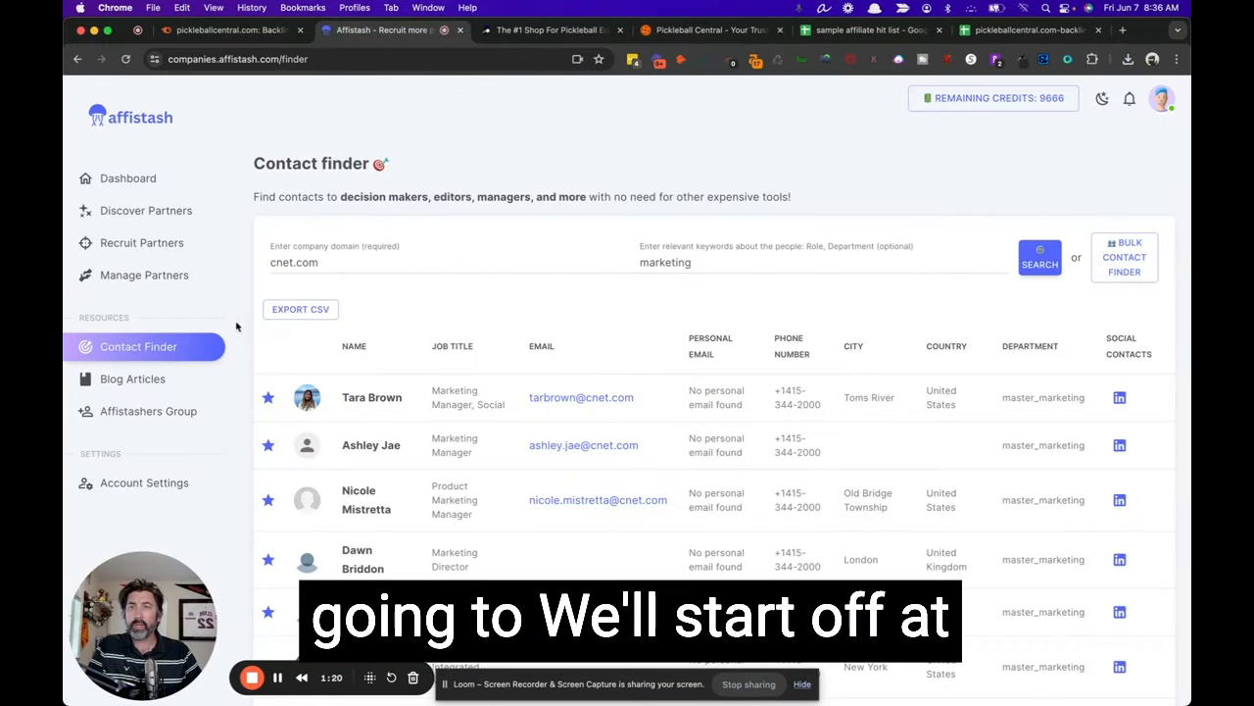
click(147, 180)
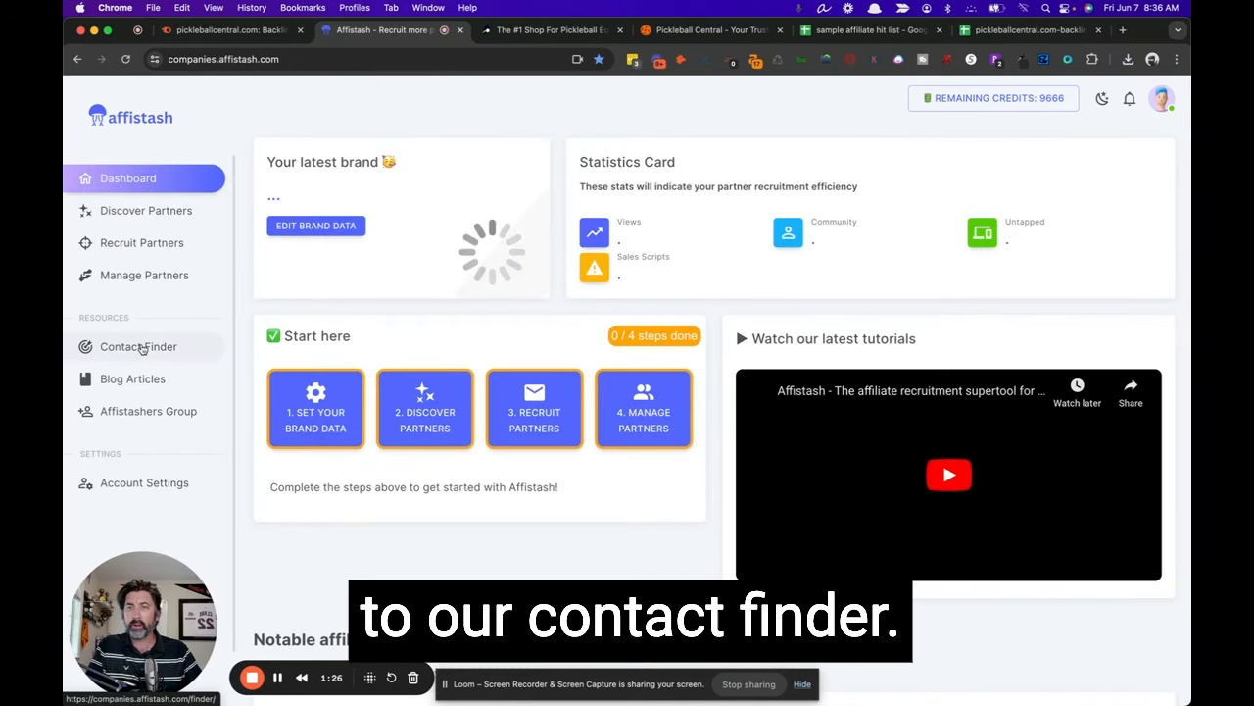
click(143, 348)
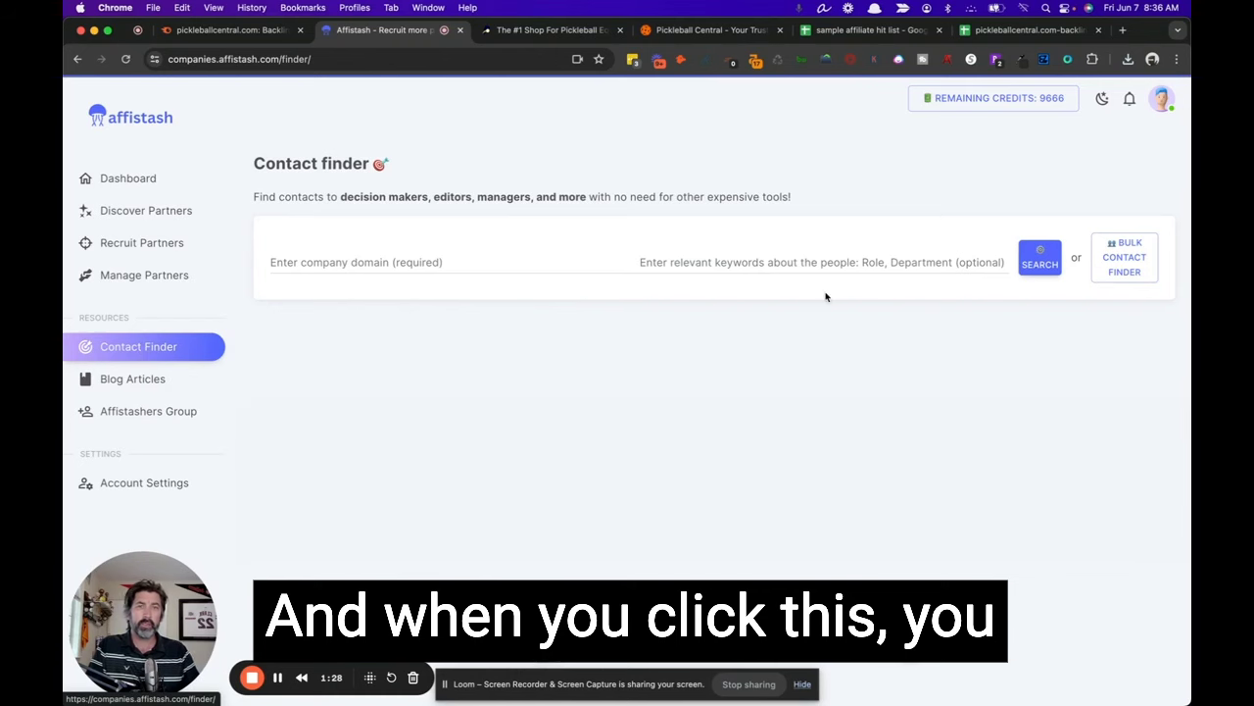
Search Contact Finder for cnet.com and review its editors' emails and phone numbers.
click(442, 263)
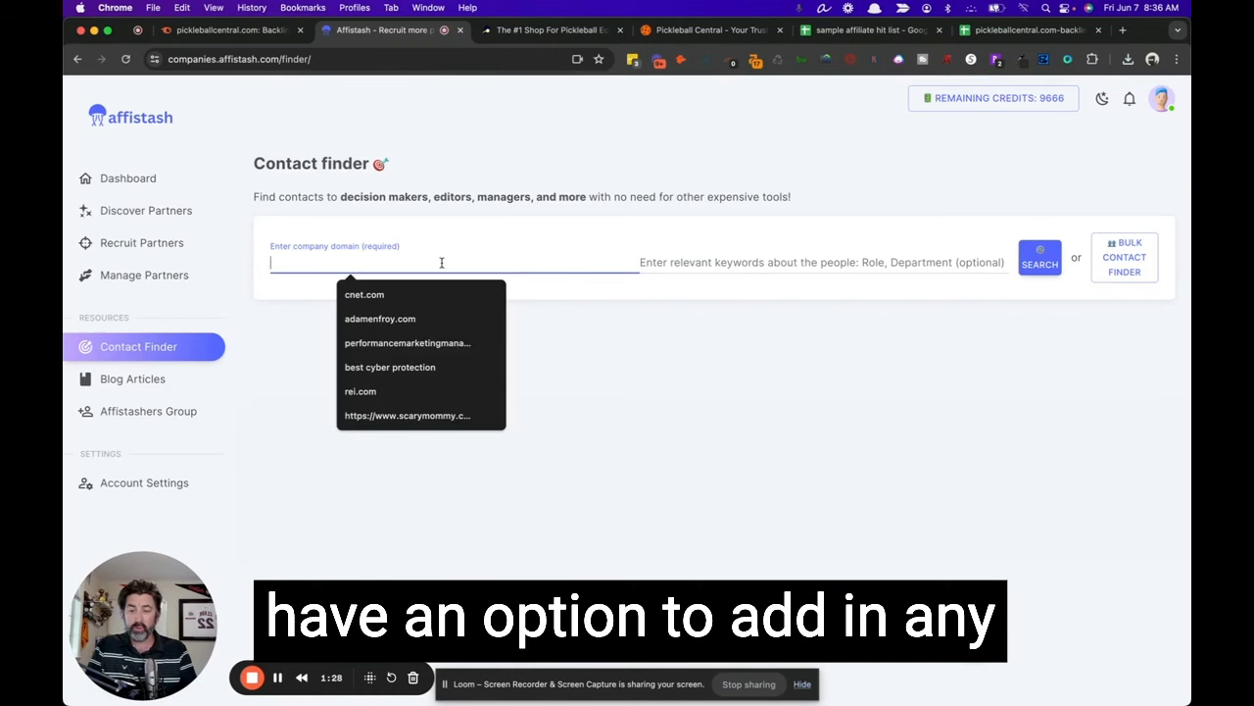
text(cne)
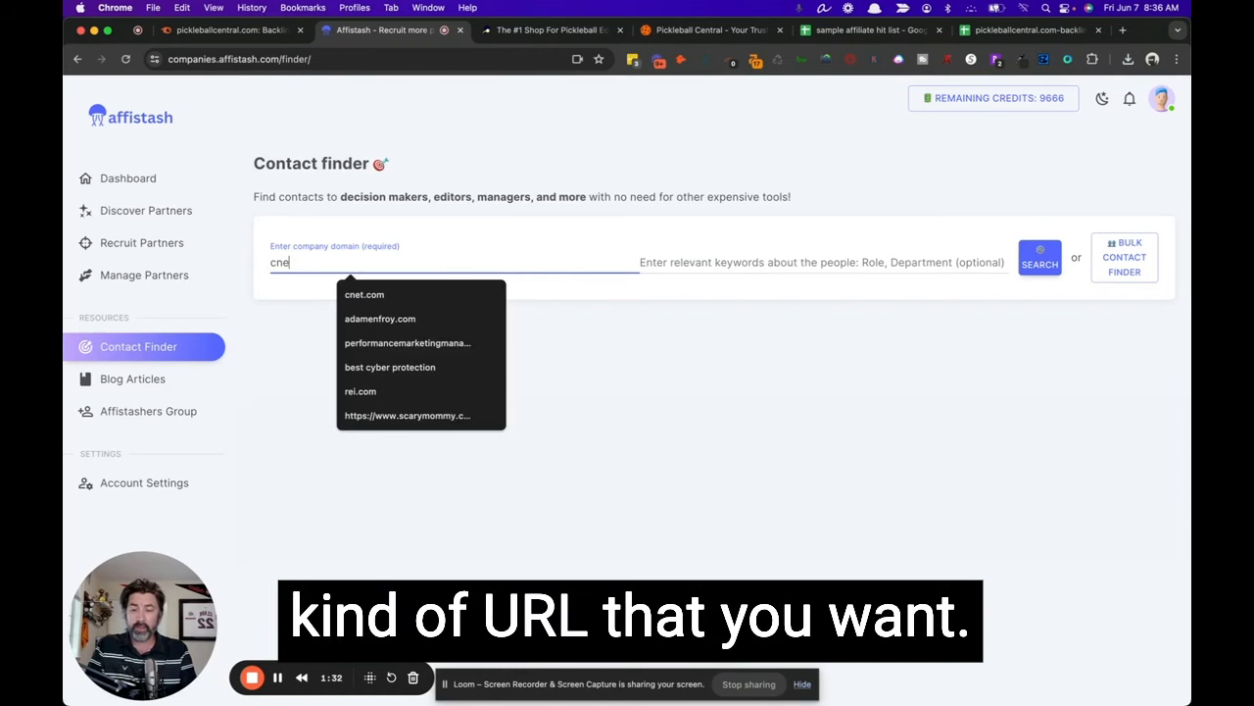
text(t.com)
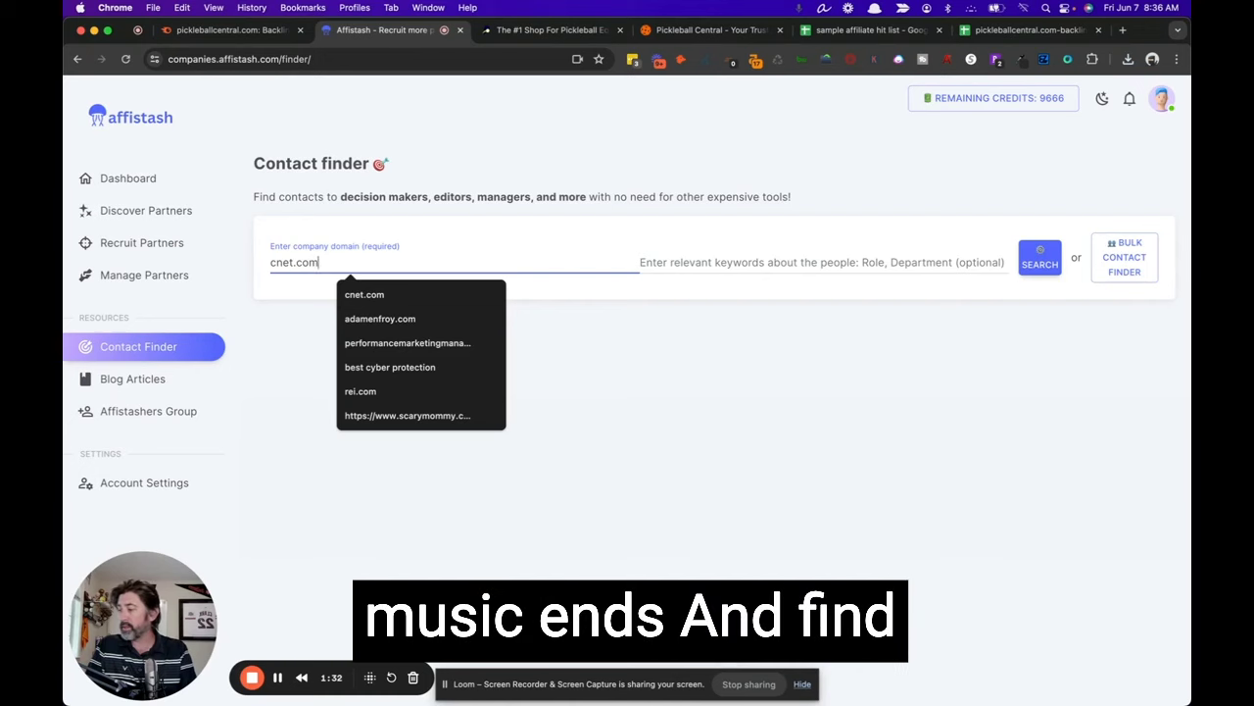
key(Return)
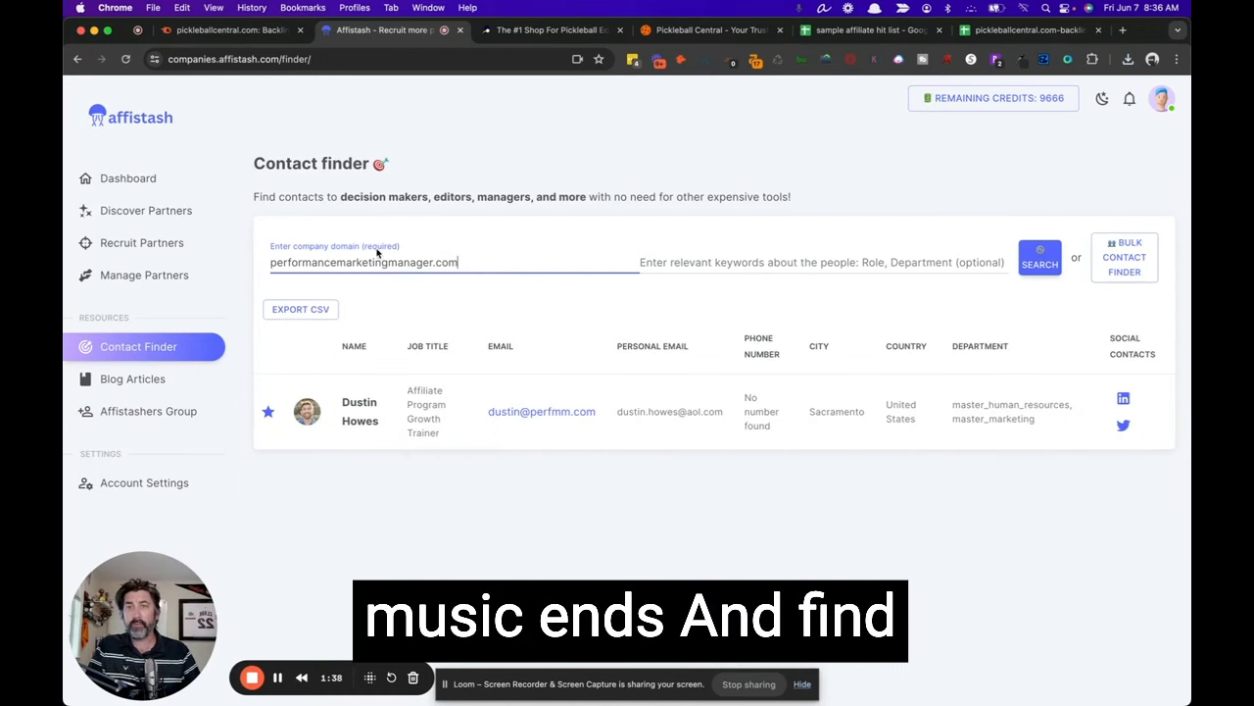
key(super+a)
text(cnet.com)
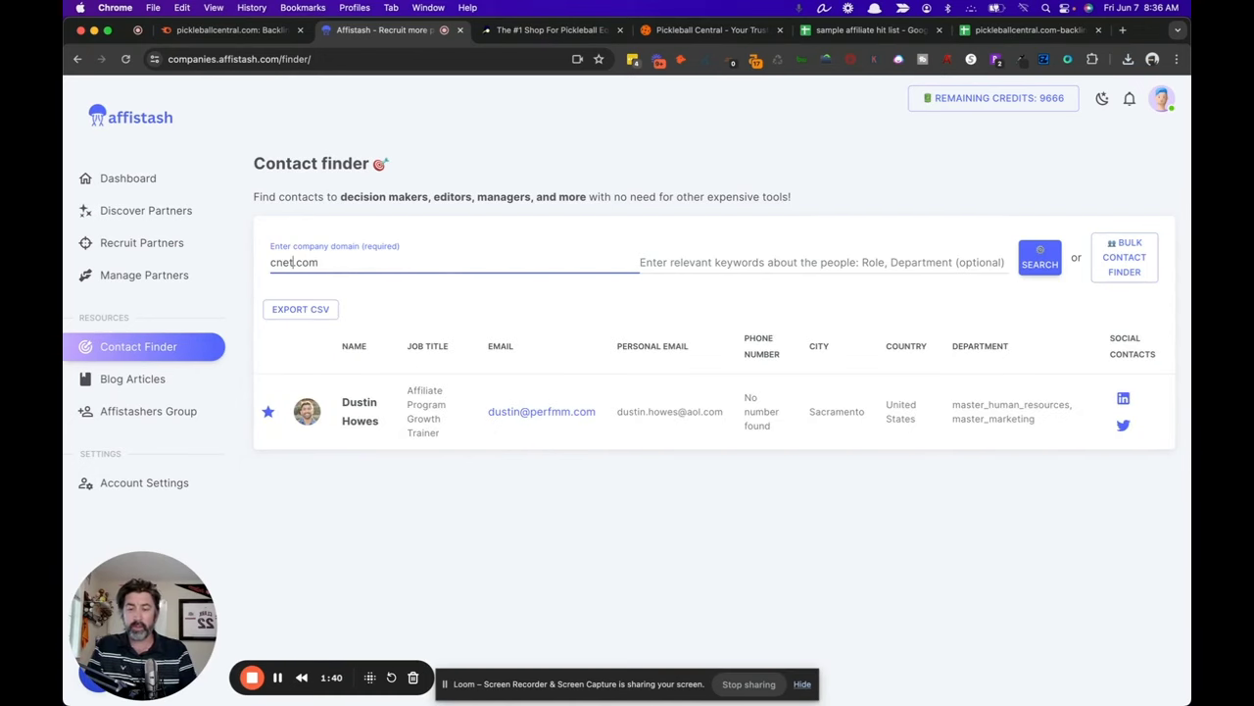
click(1039, 260)
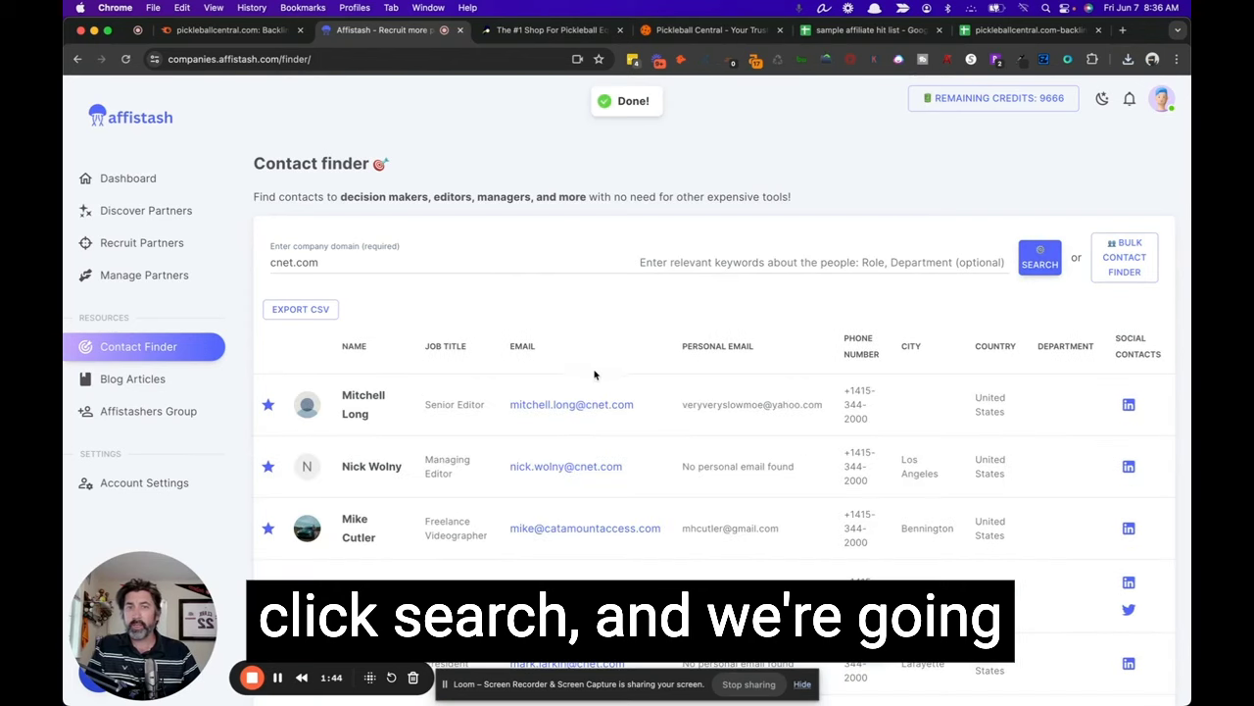
scroll(582, 386, down, 4)
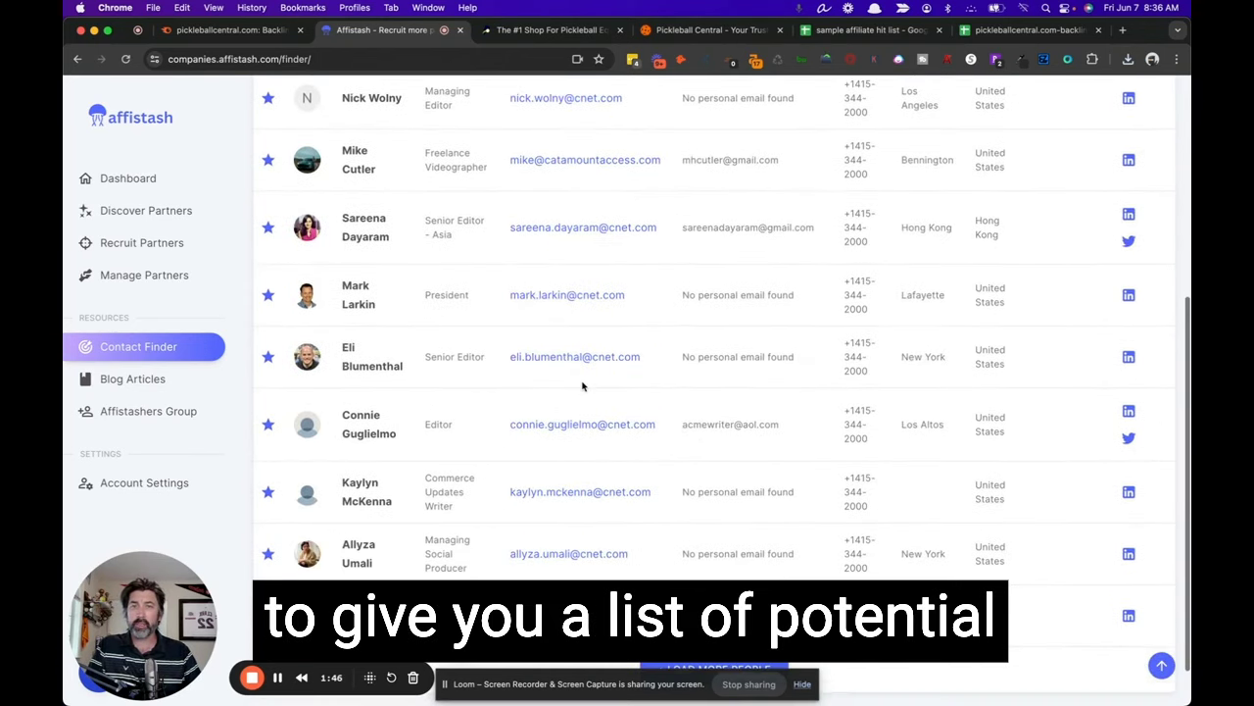
scroll(582, 386, down, 1)
scroll(628, 323, up, 5)
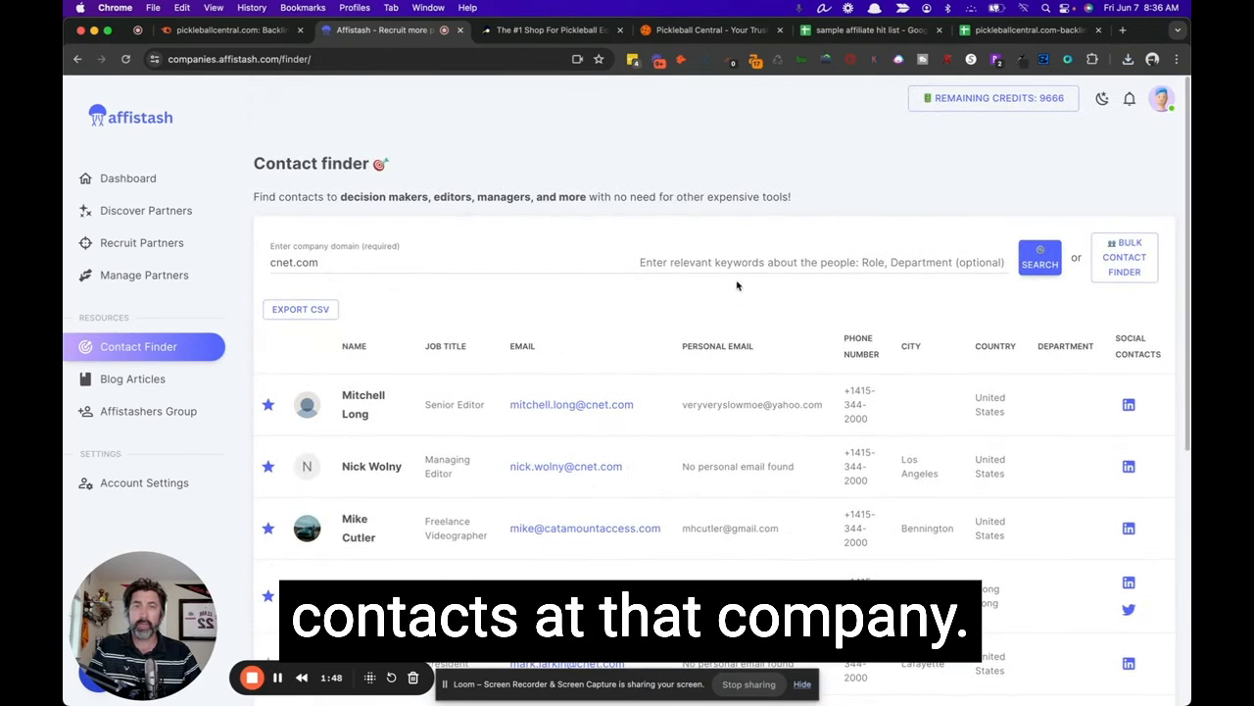
Add the keyword 'marketing' to list cnet.com marketing contacts like the Product Marketing Manager.
click(679, 264)
text(marketing)
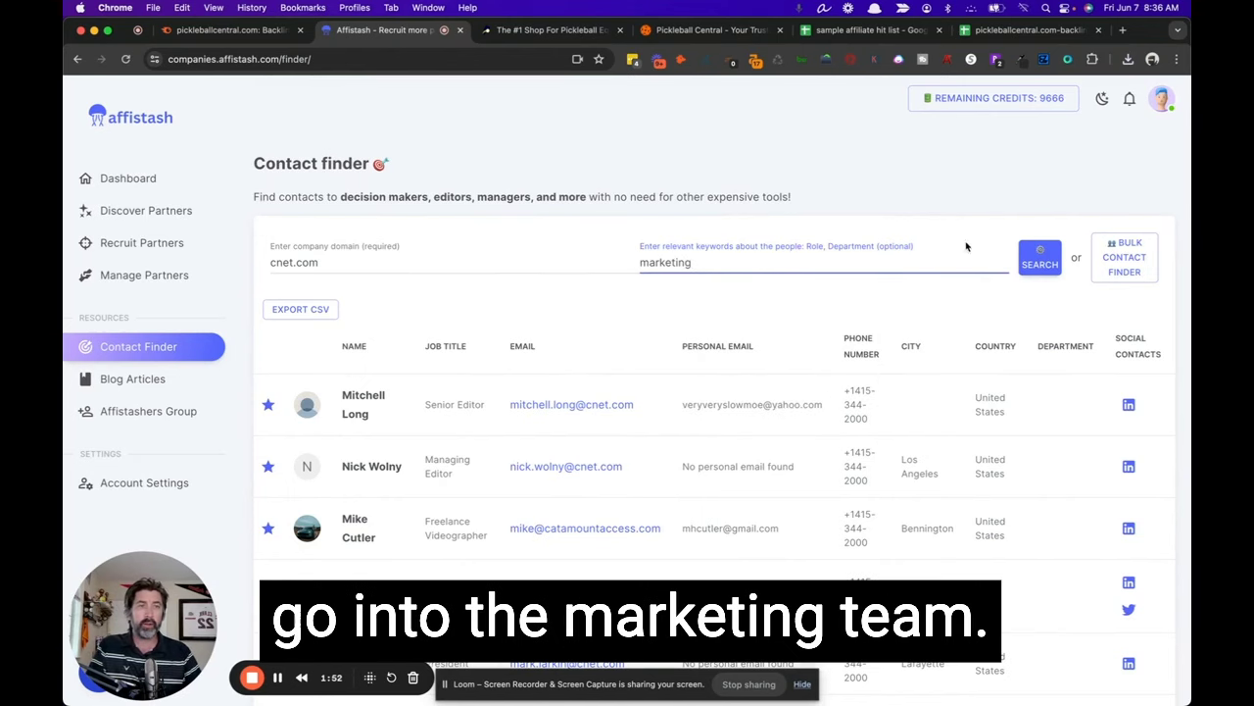
click(1039, 257)
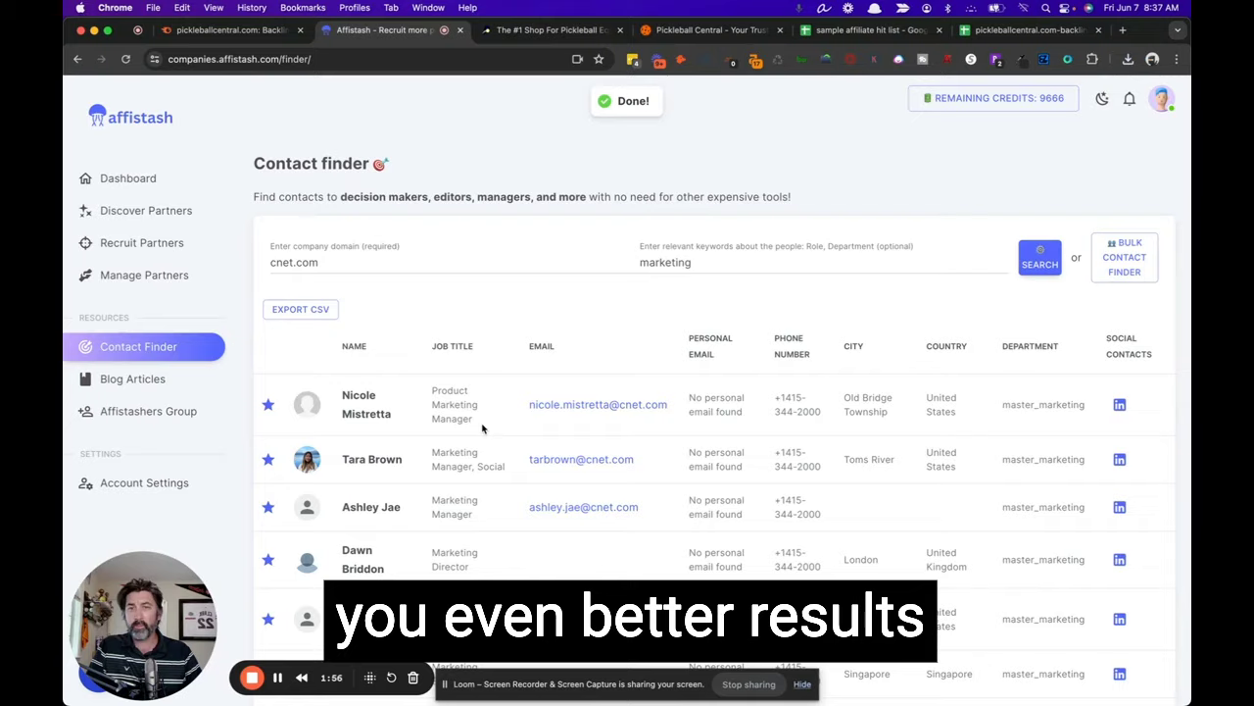
scroll(494, 414, down, 2)
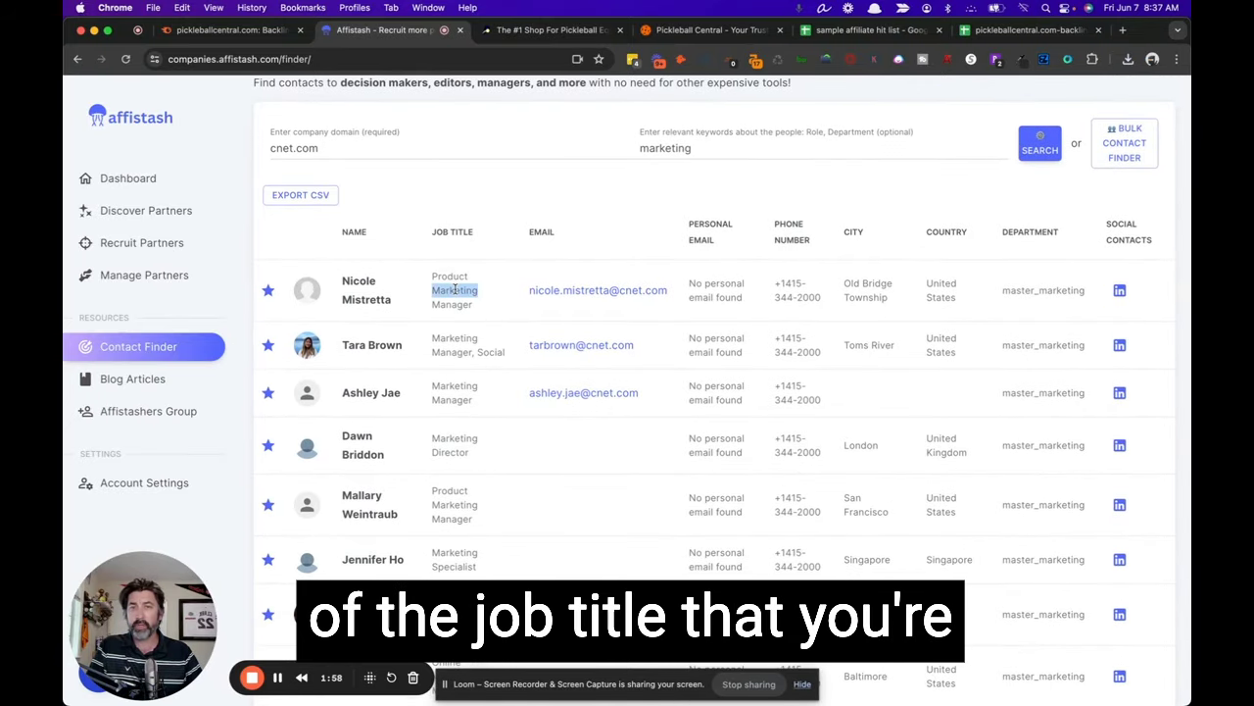
triple_click(454, 289)
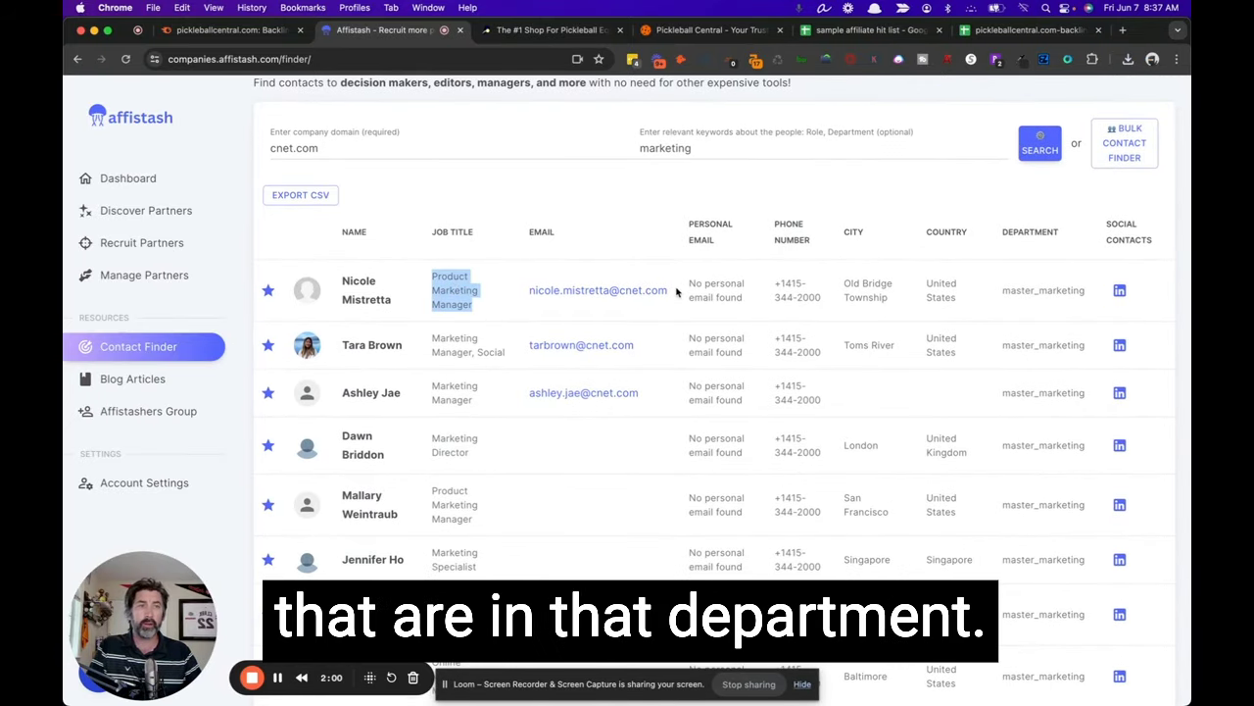
scroll(924, 235, up, 2)
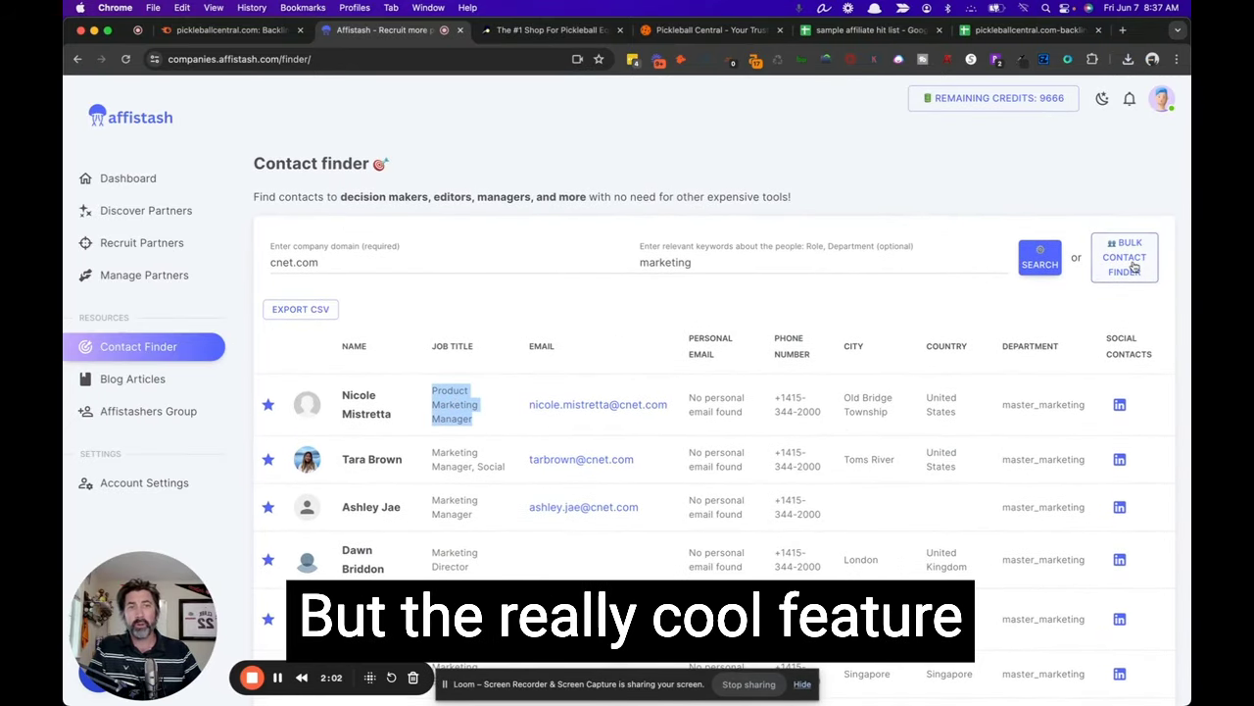
Load the pickleballcentral backlinks CSV into the Bulk contacts finder and get contacts for all domains.
click(1127, 263)
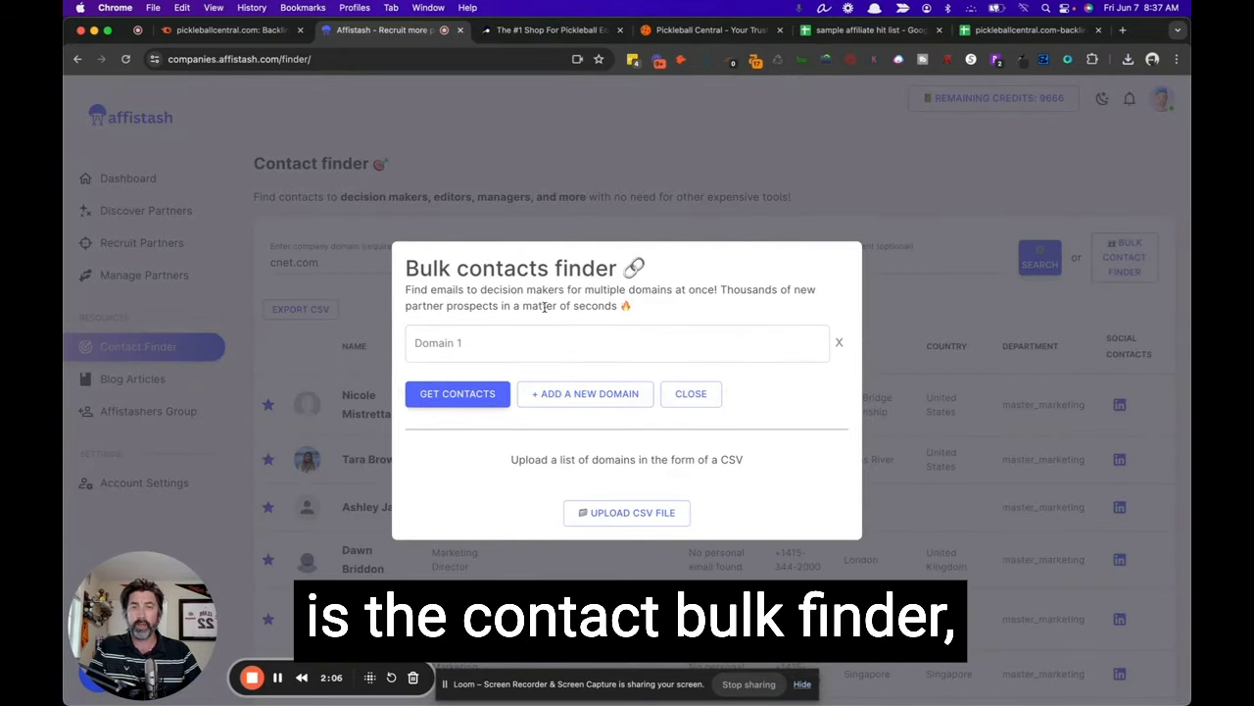
click(629, 520)
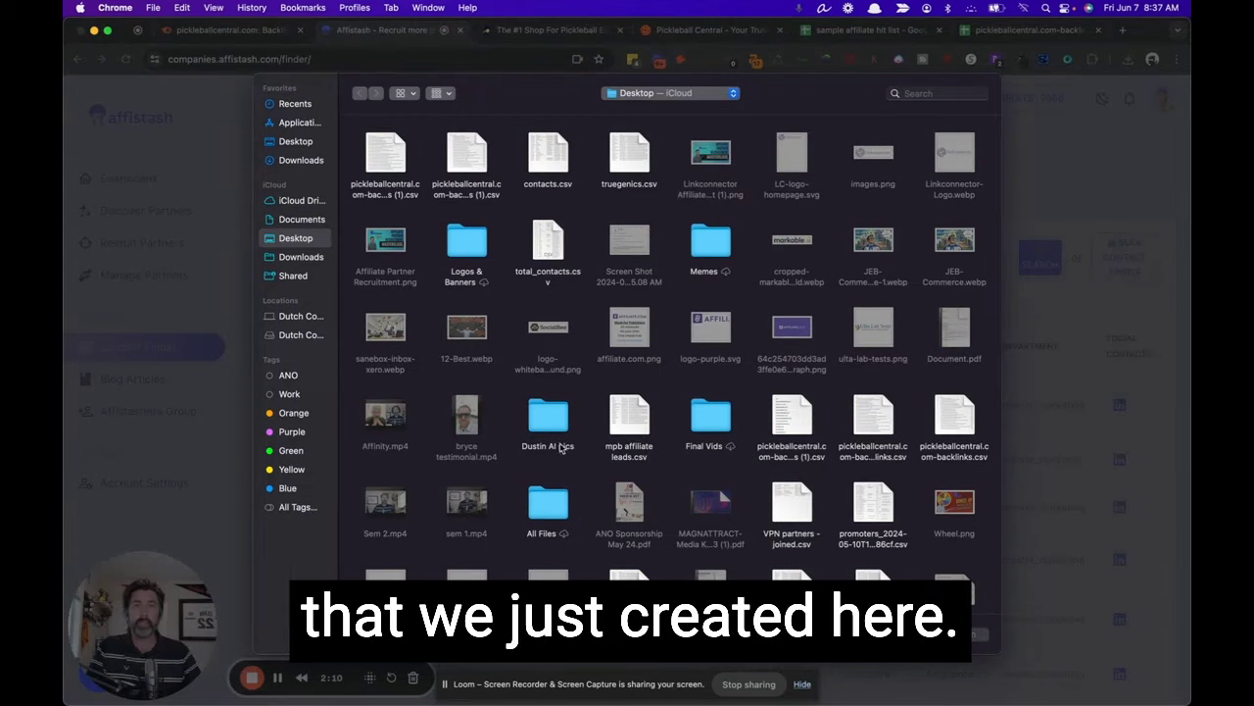
click(373, 151)
double_click(372, 146)
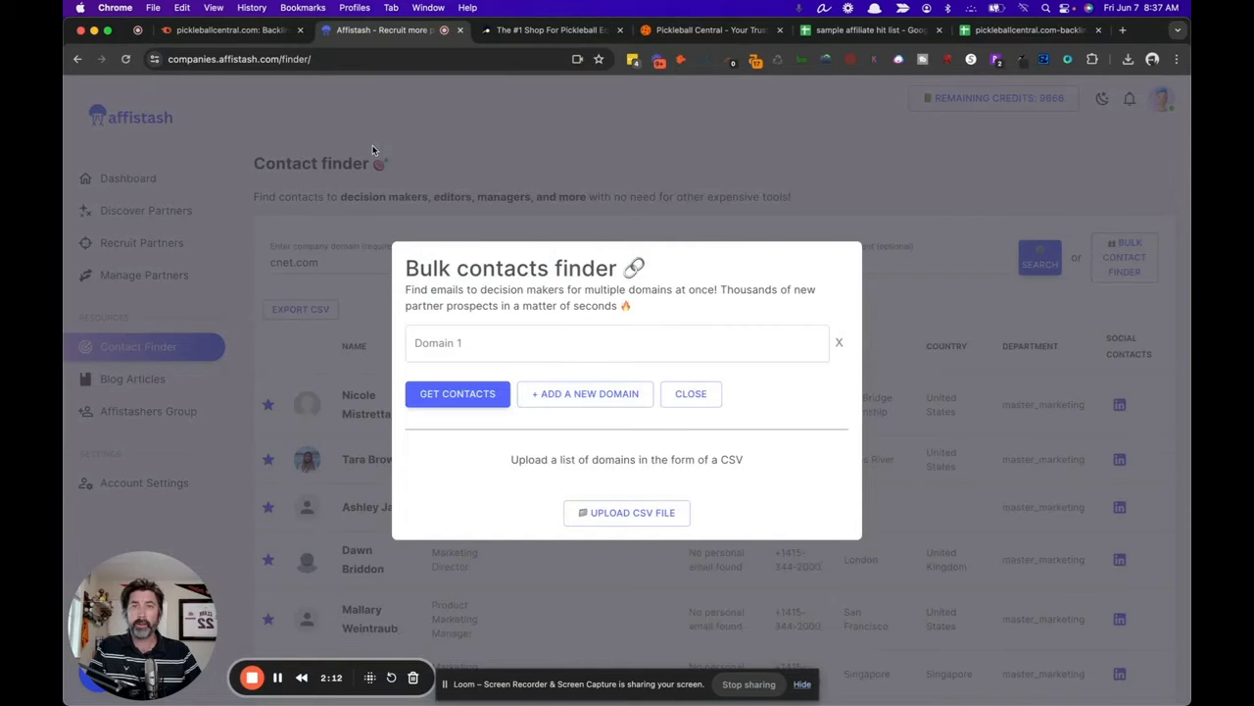
scroll(638, 390, down, 10)
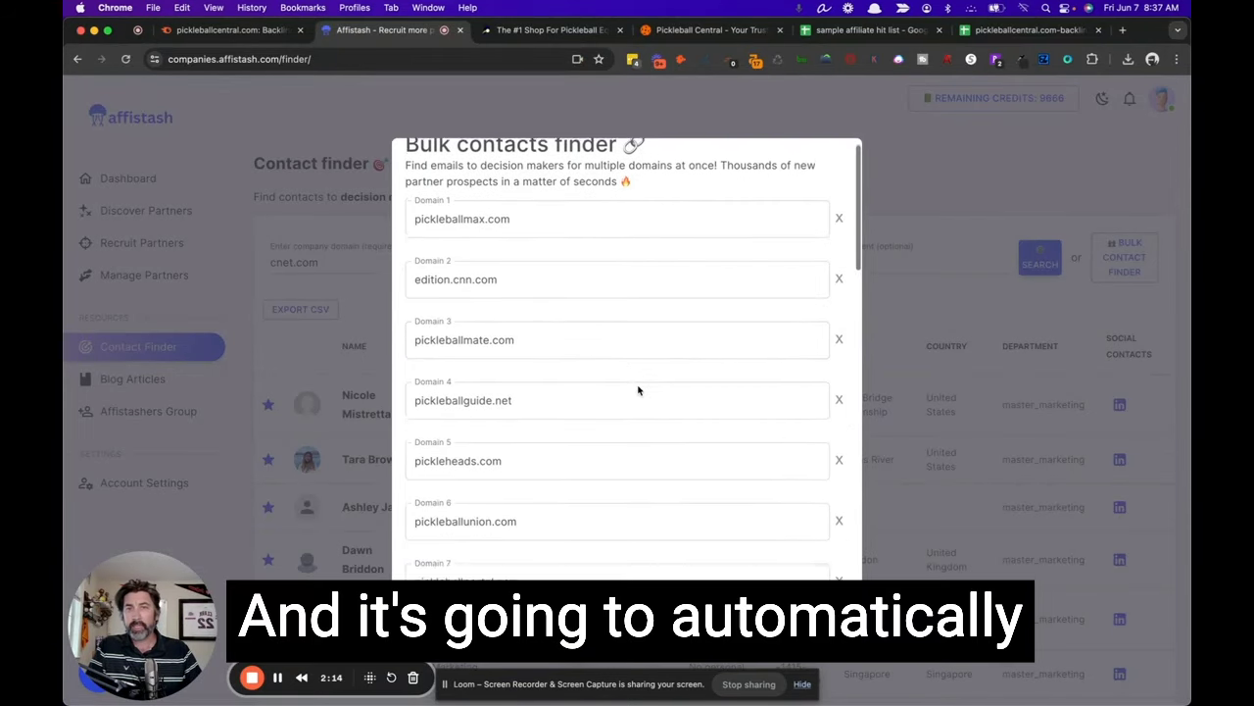
scroll(638, 388, down, 4)
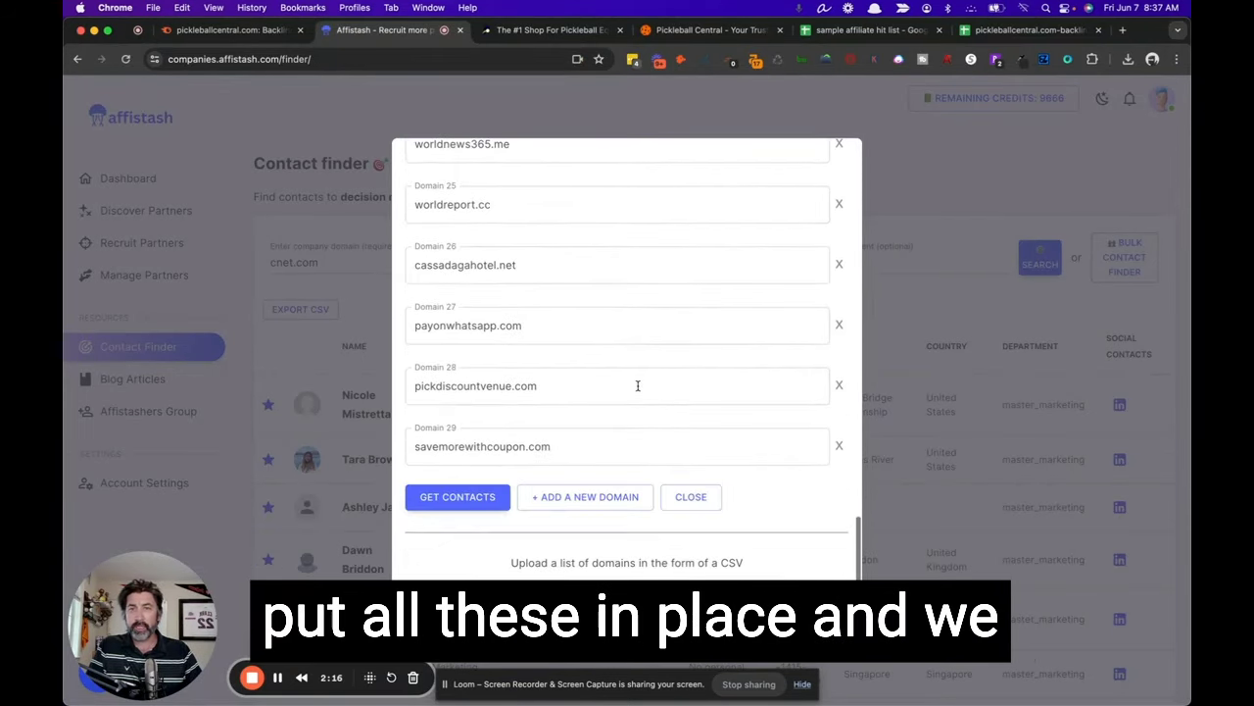
click(475, 498)
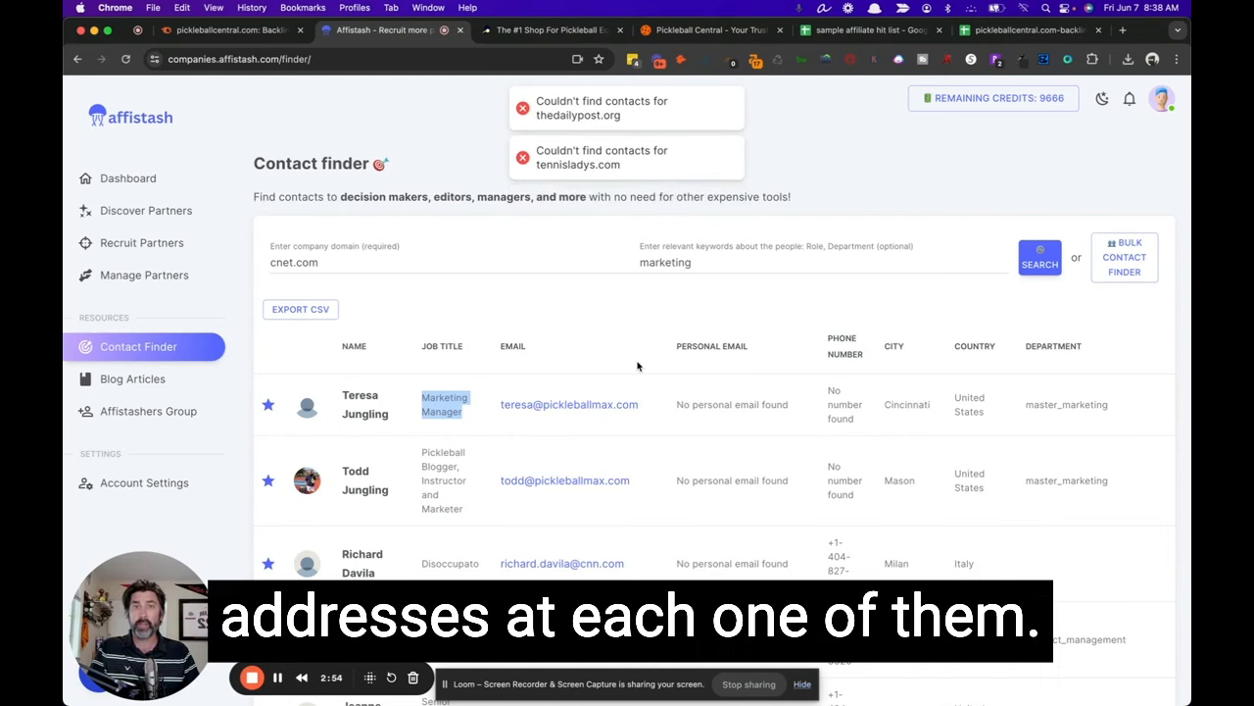
Scroll the Contact finder results once the bulk search finishes with 23 contacts.
scroll(586, 330, down, 2)
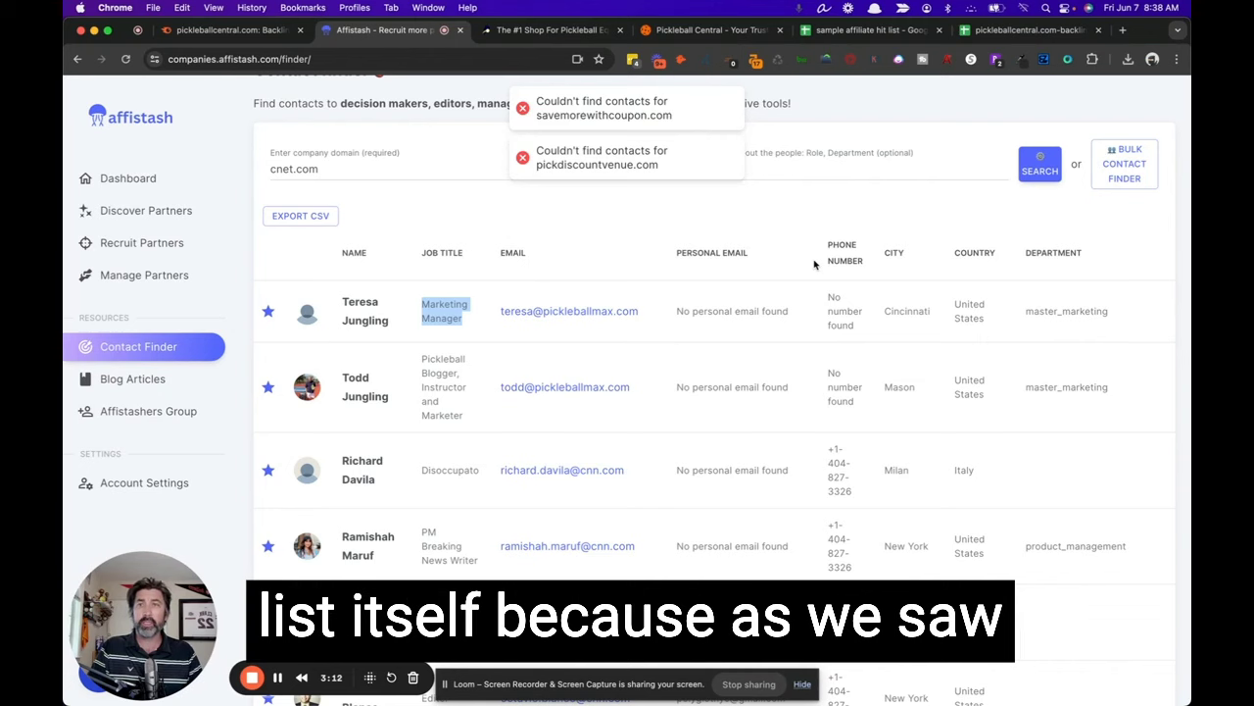
click(224, 32)
scroll(524, 522, down, 5)
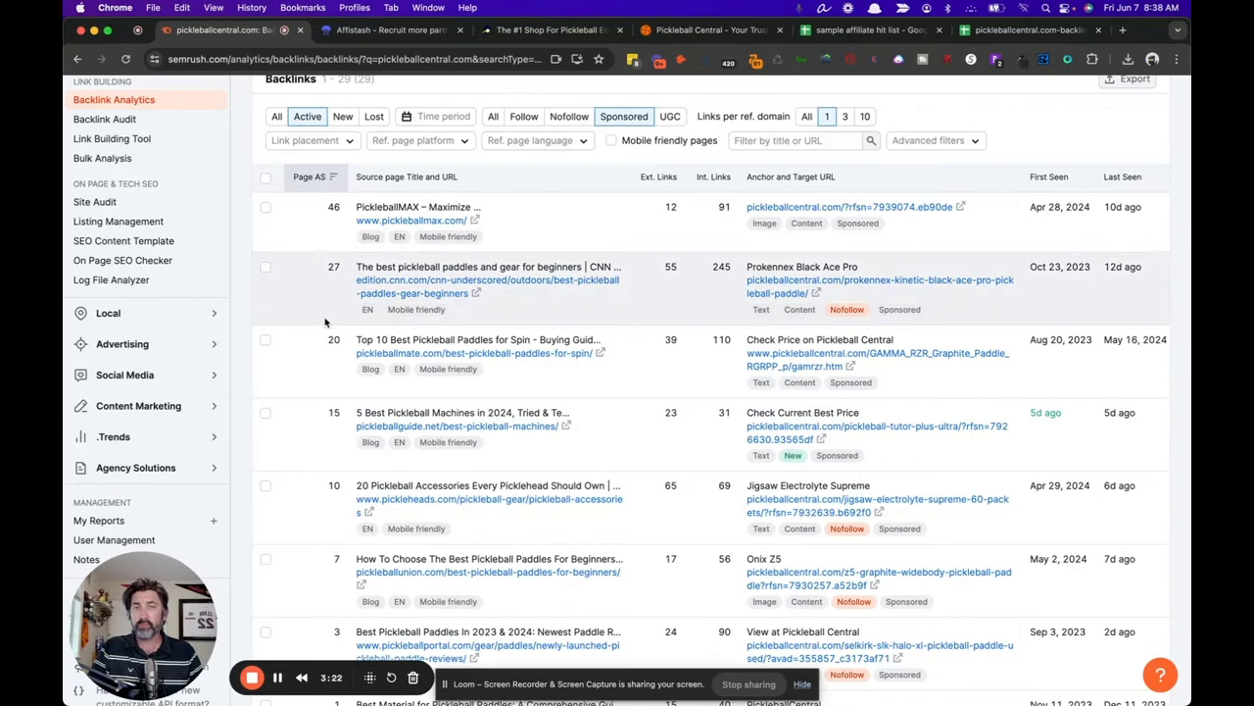
scroll(325, 323, down, 4)
scroll(324, 323, down, 8)
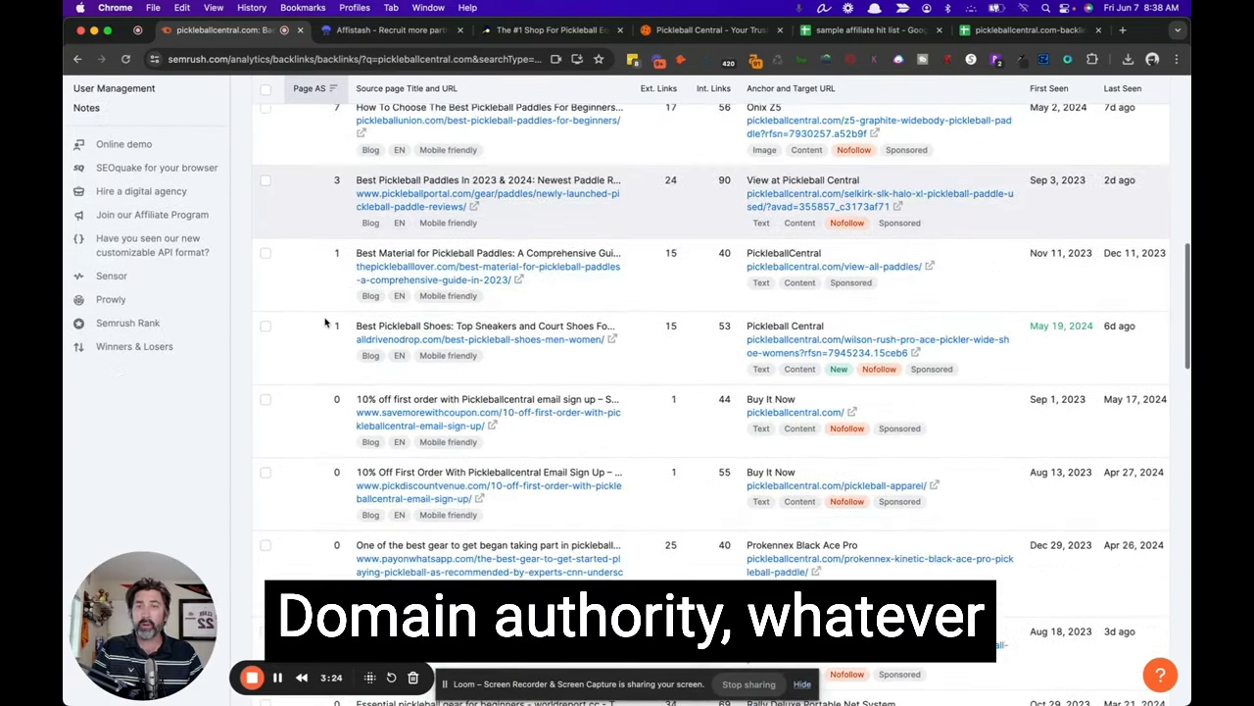
scroll(324, 323, down, 1)
scroll(328, 325, up, 5)
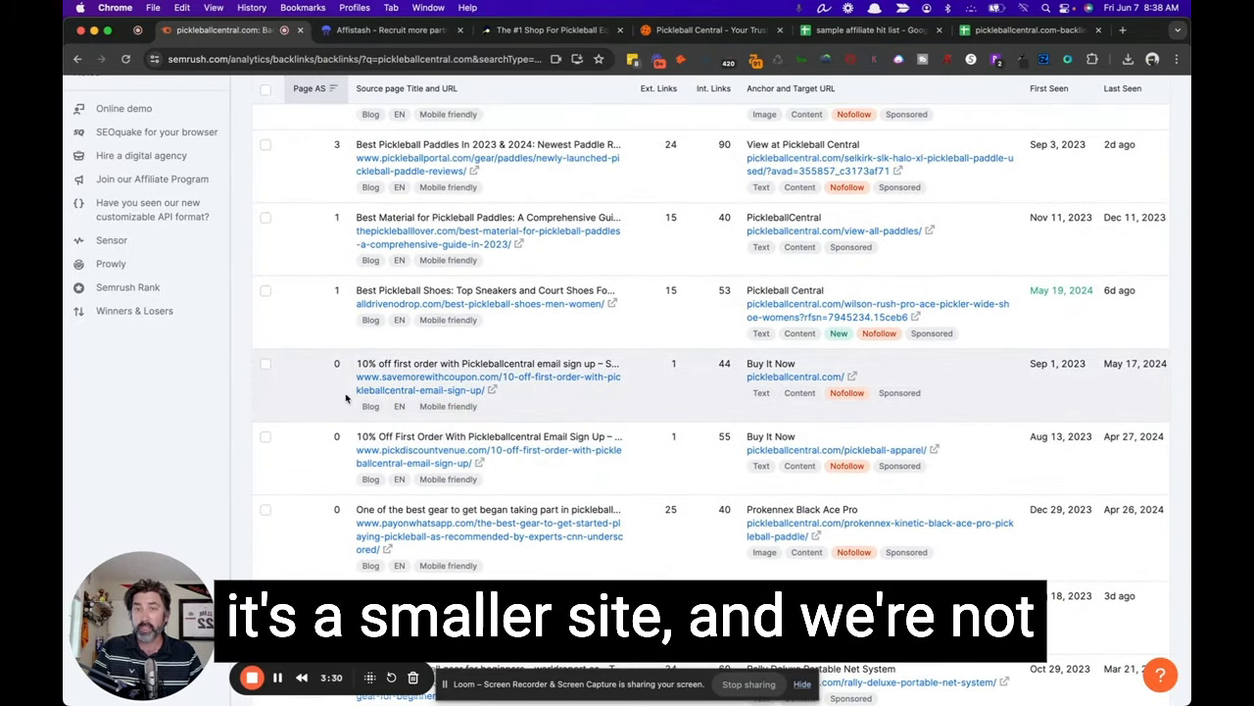
scroll(345, 412, down, 5)
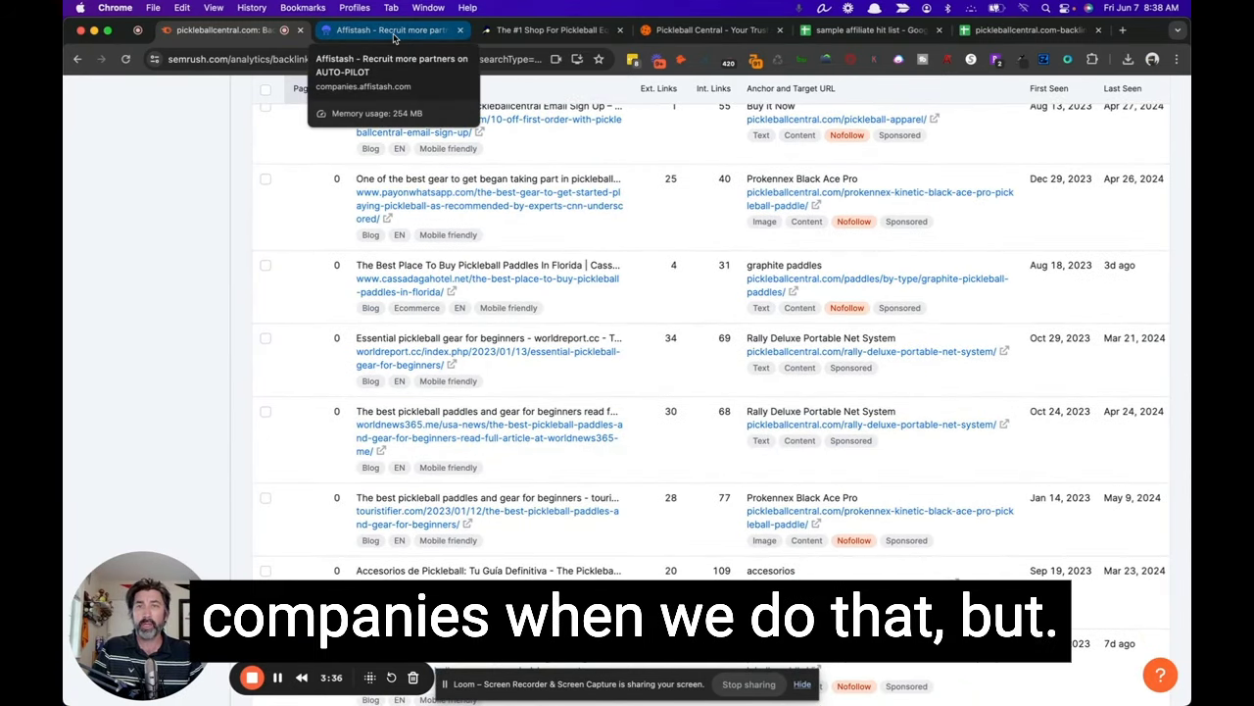
click(394, 33)
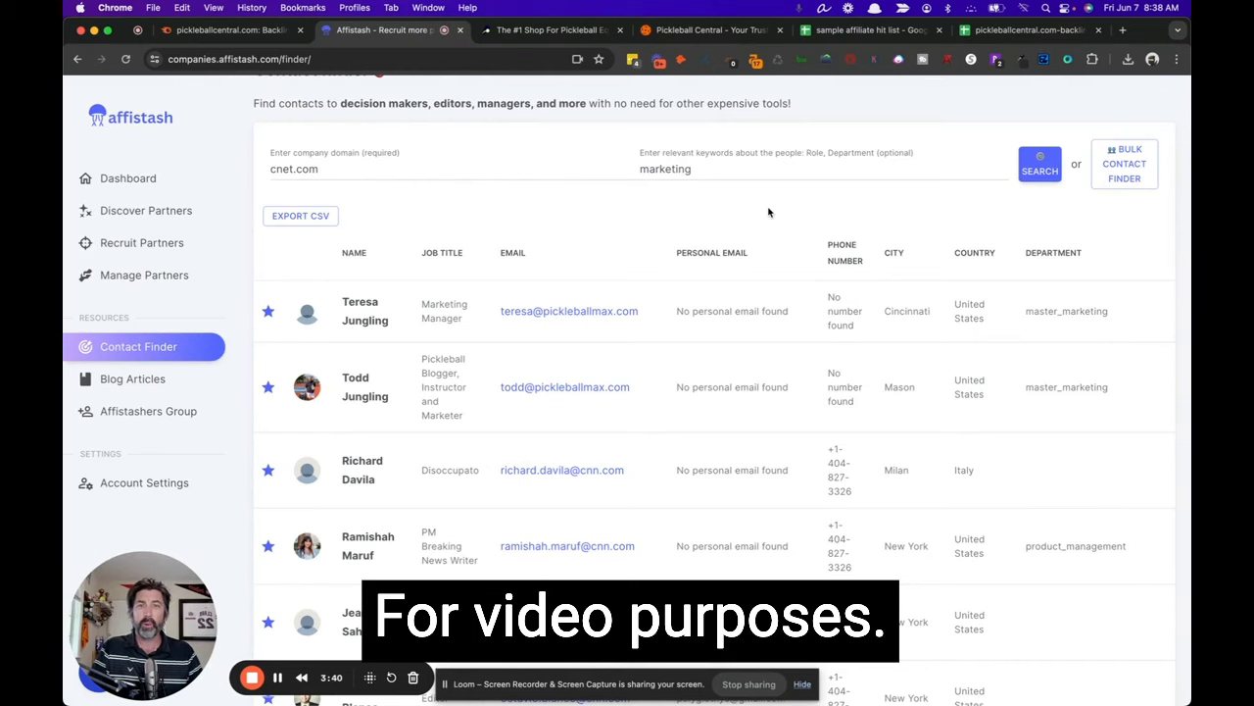
Review the found emails and job titles, then export them as contacts (1).csv.
scroll(768, 212, down, 2)
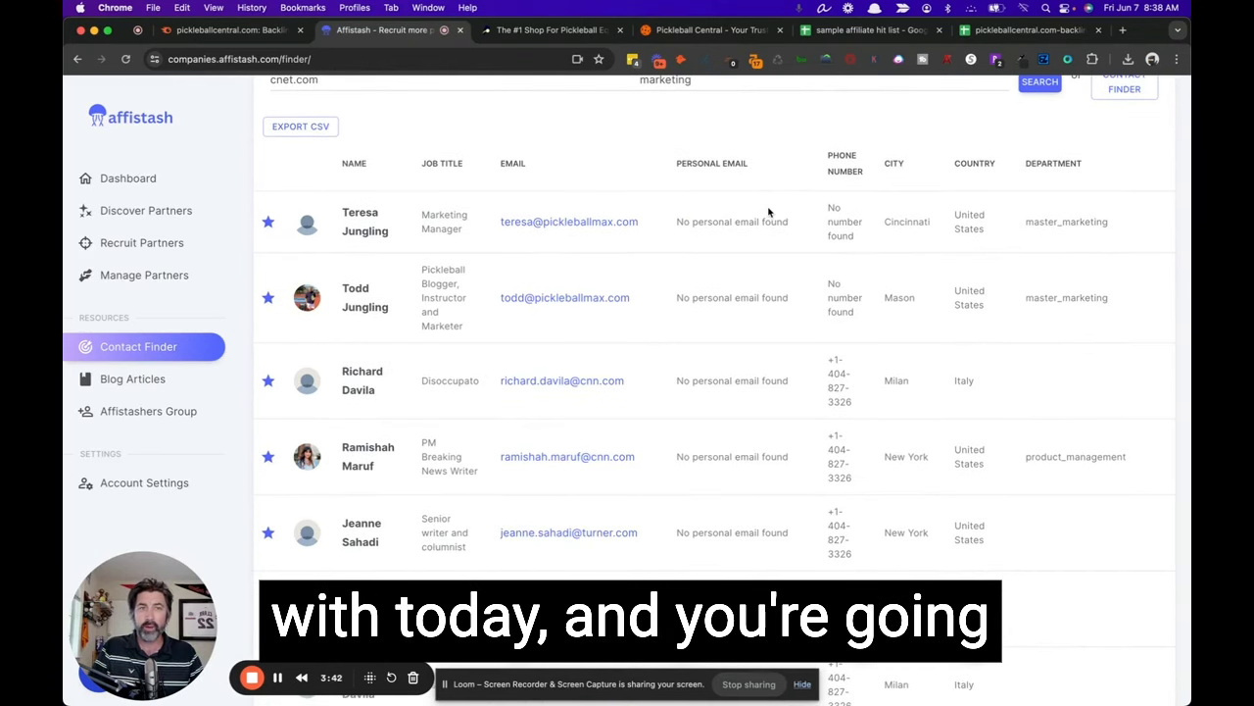
scroll(768, 212, down, 3)
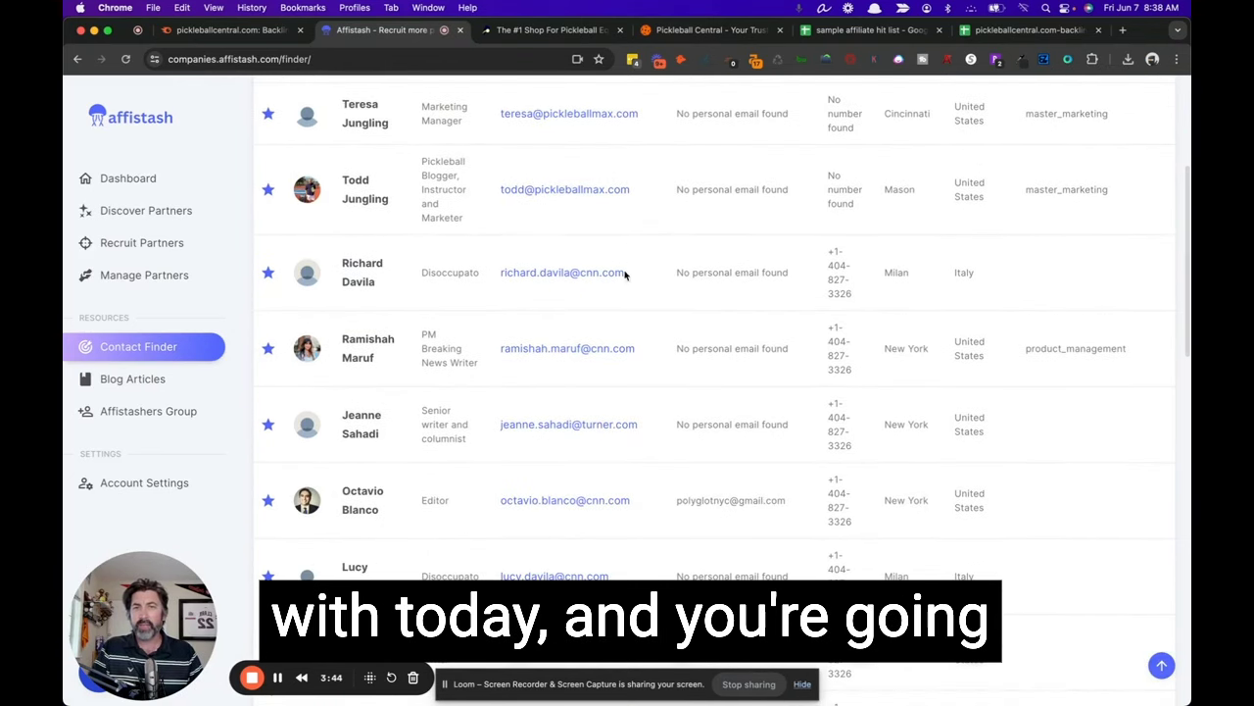
triple_click(646, 120)
scroll(770, 359, down, 10)
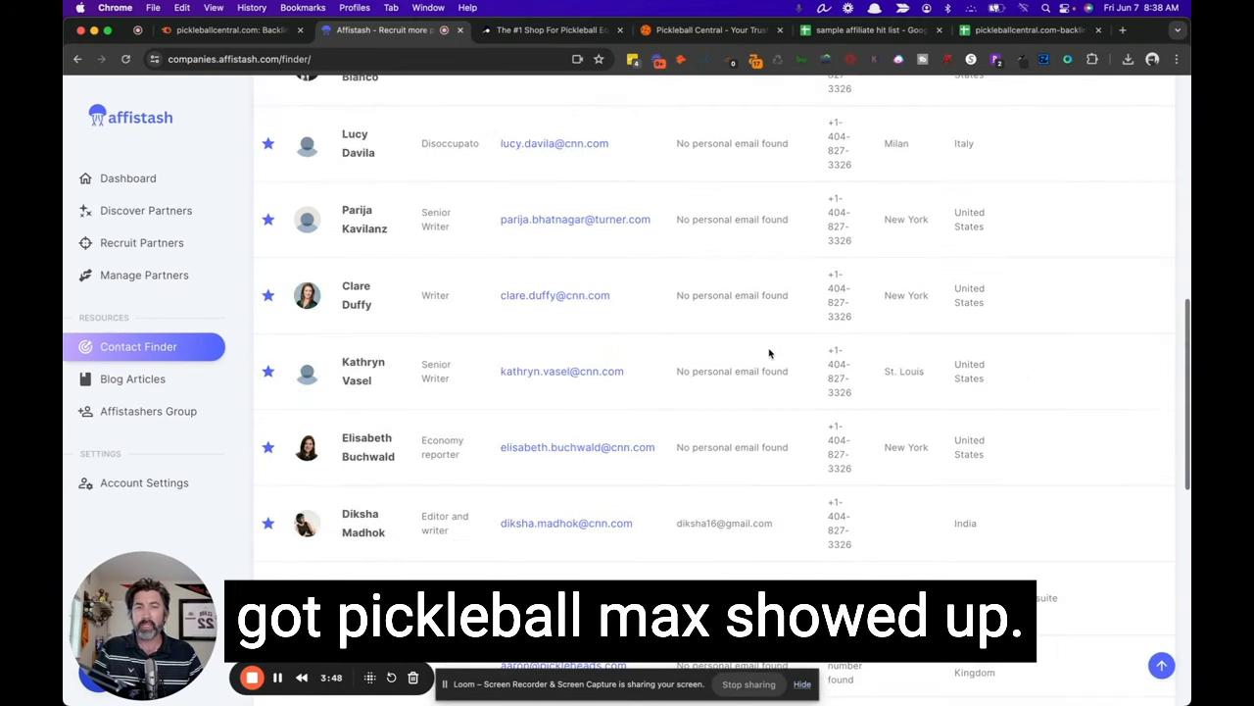
scroll(684, 379, down, 2)
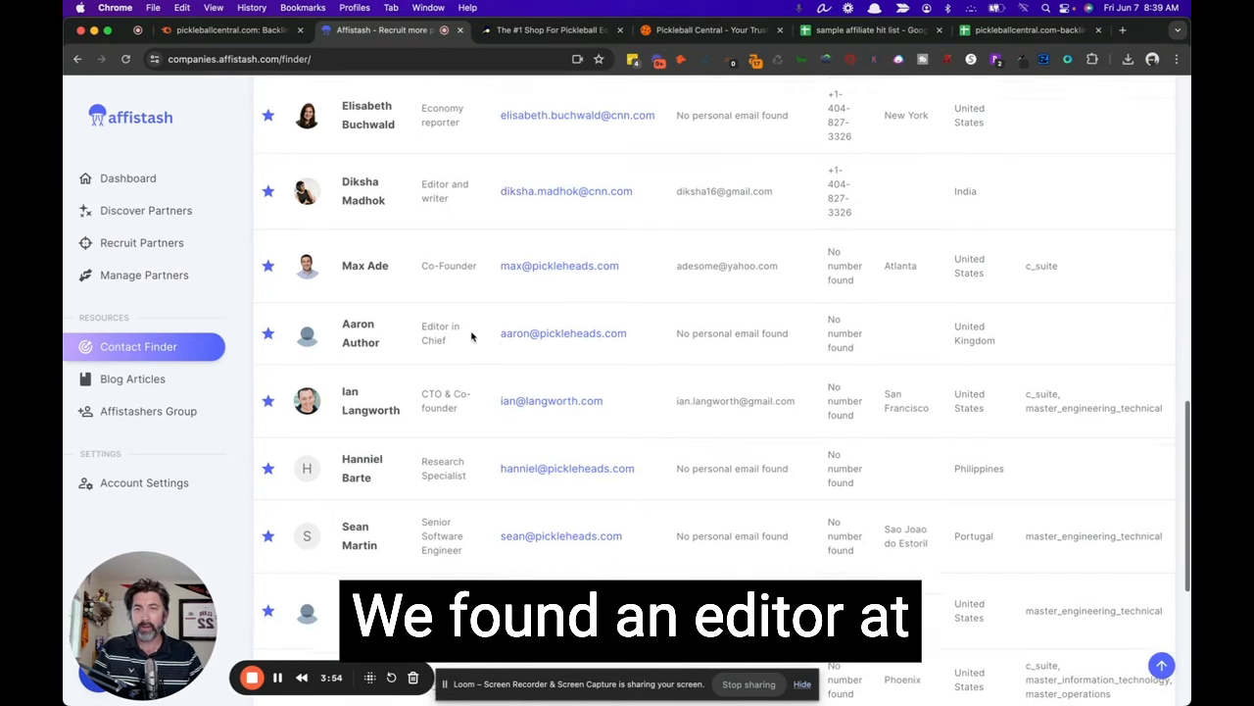
scroll(471, 336, down, 5)
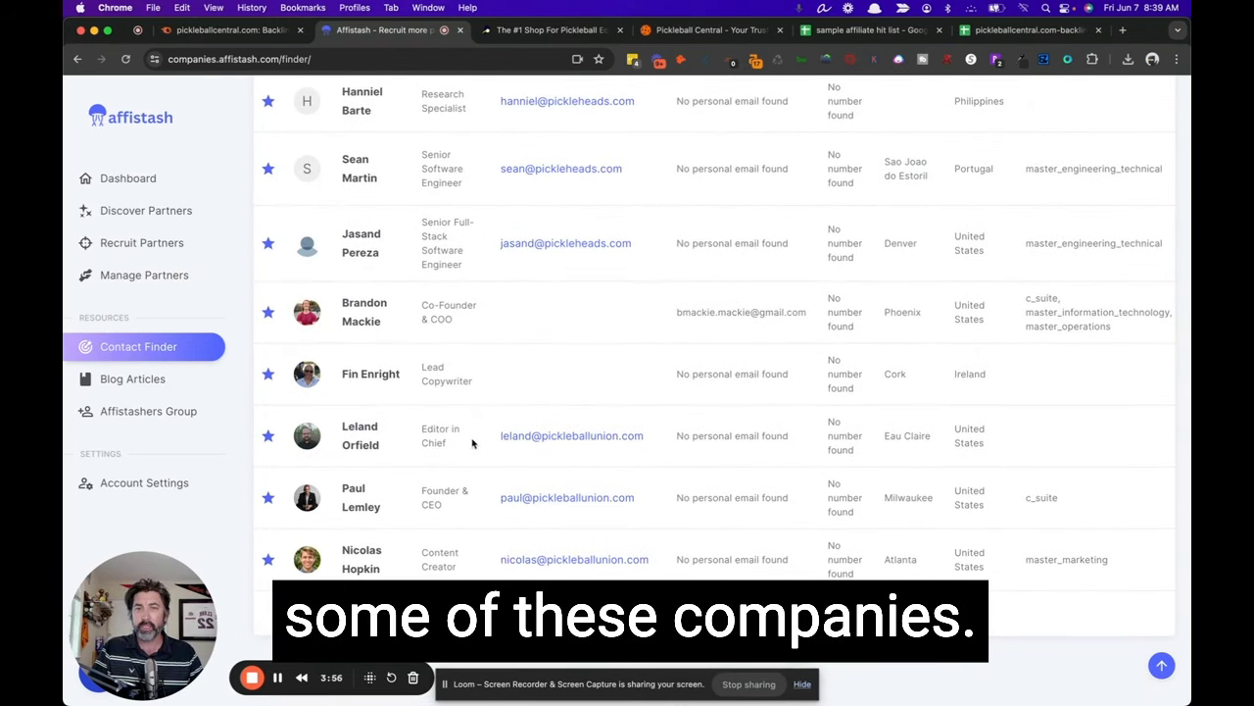
triple_click(467, 455)
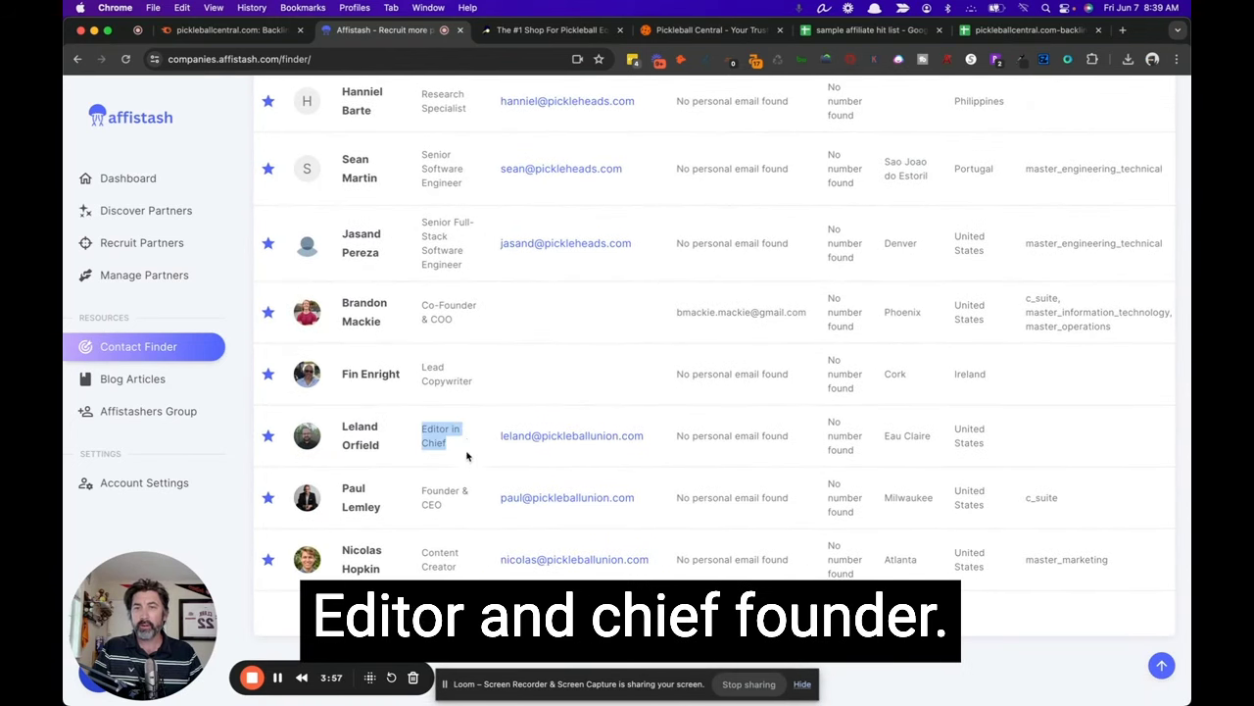
triple_click(482, 508)
scroll(1034, 519, right, 2)
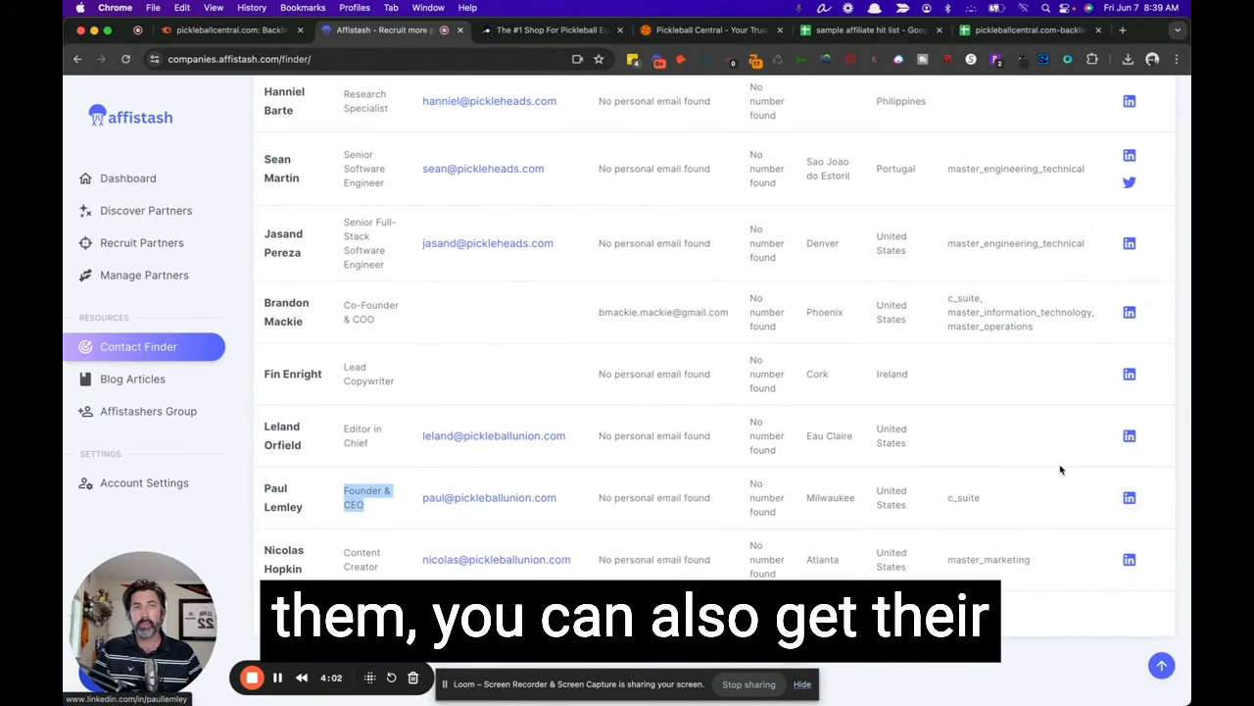
scroll(943, 295, up, 15)
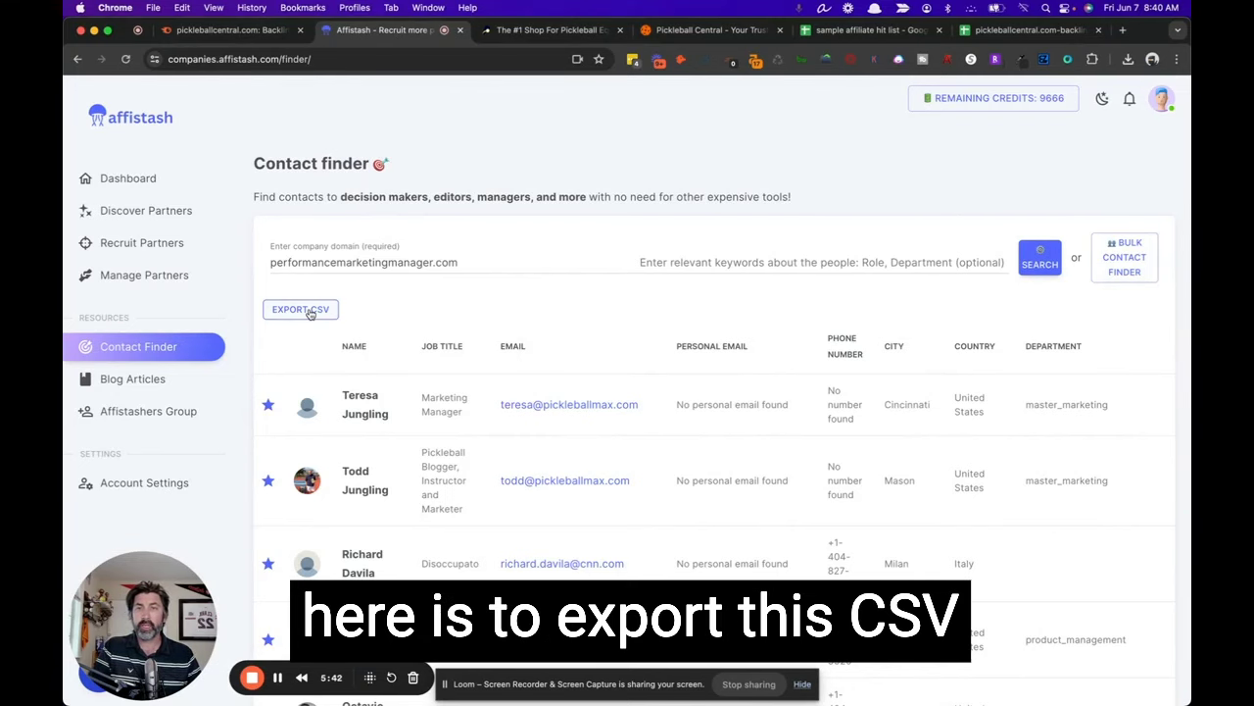
click(308, 311)
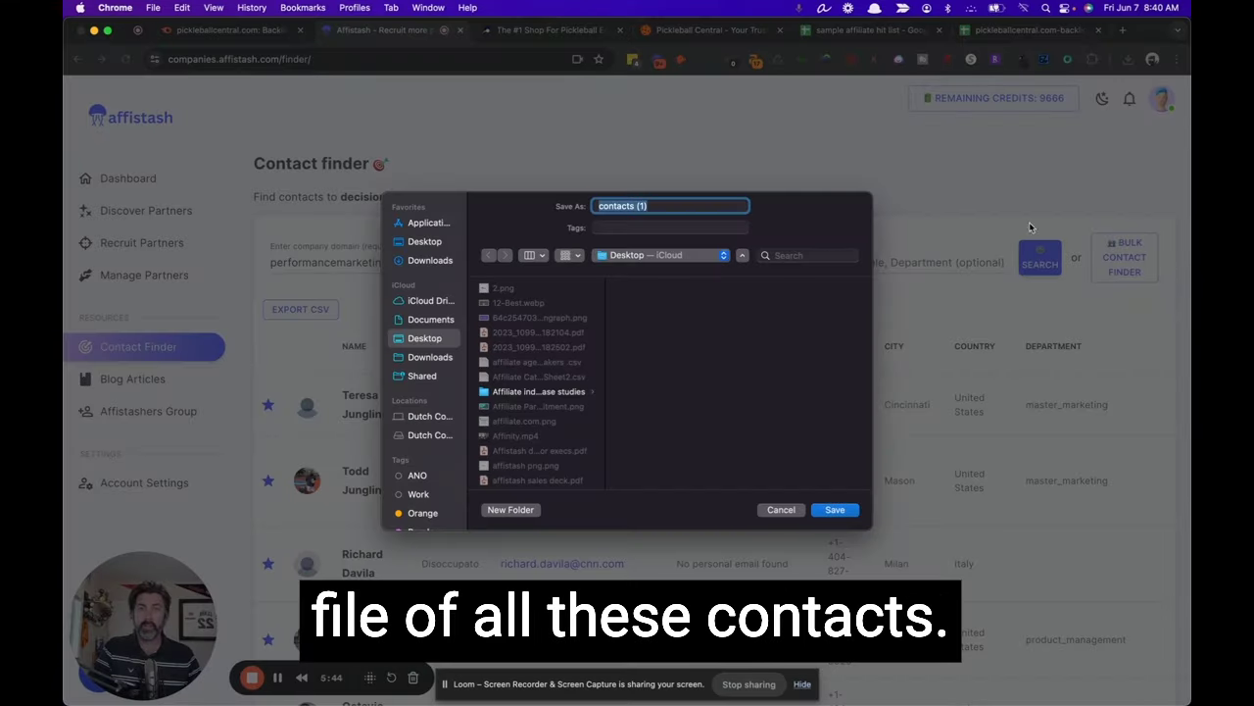
click(836, 511)
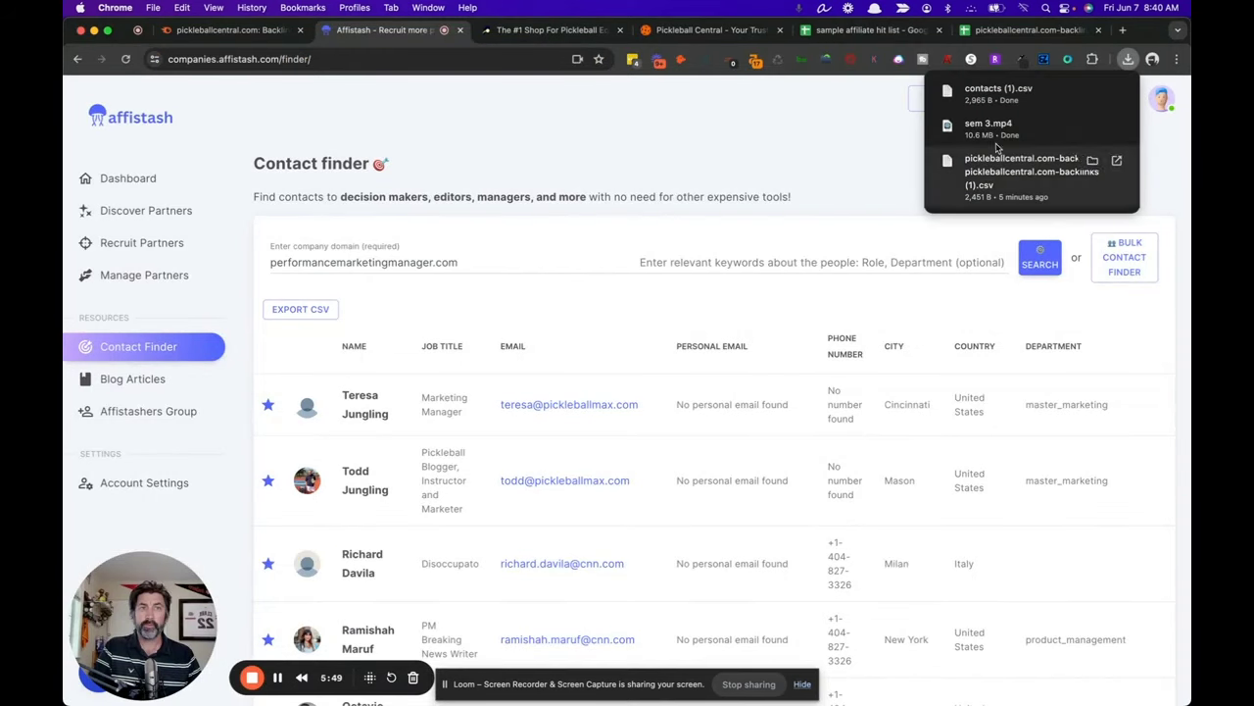
Upload contacts (1).csv from downloads into Google Sheets as a new spreadsheet.
click(872, 30)
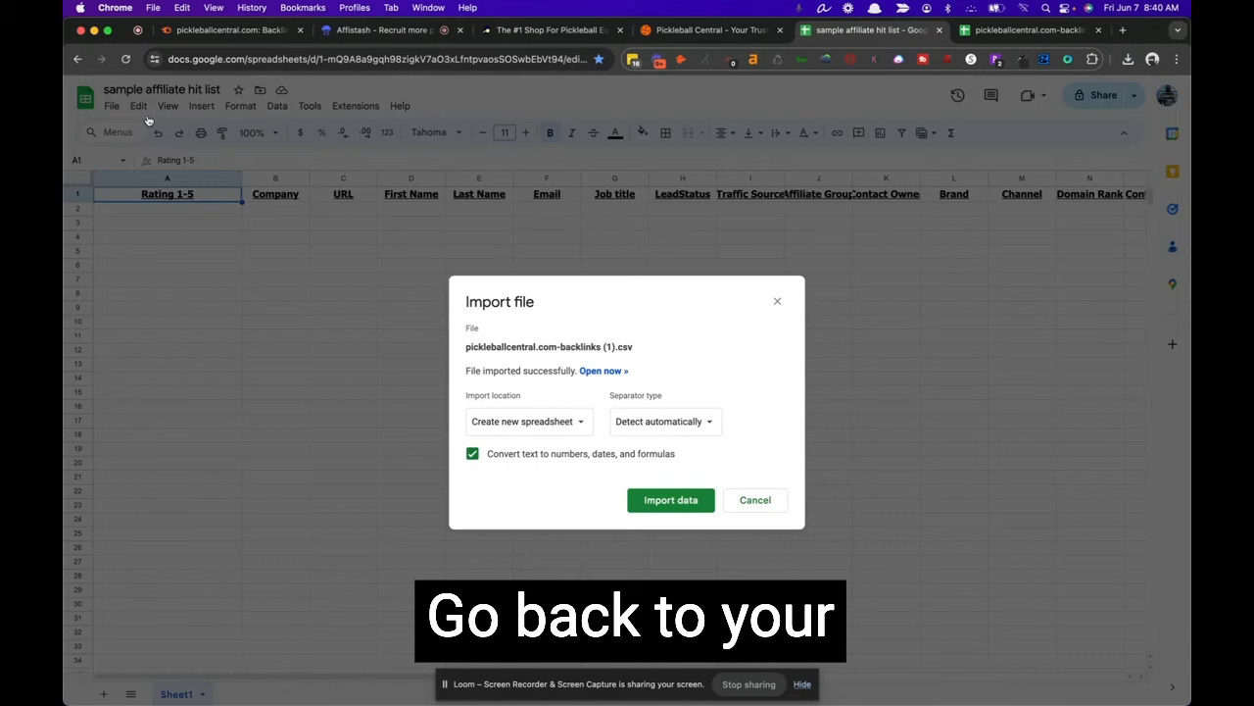
click(755, 501)
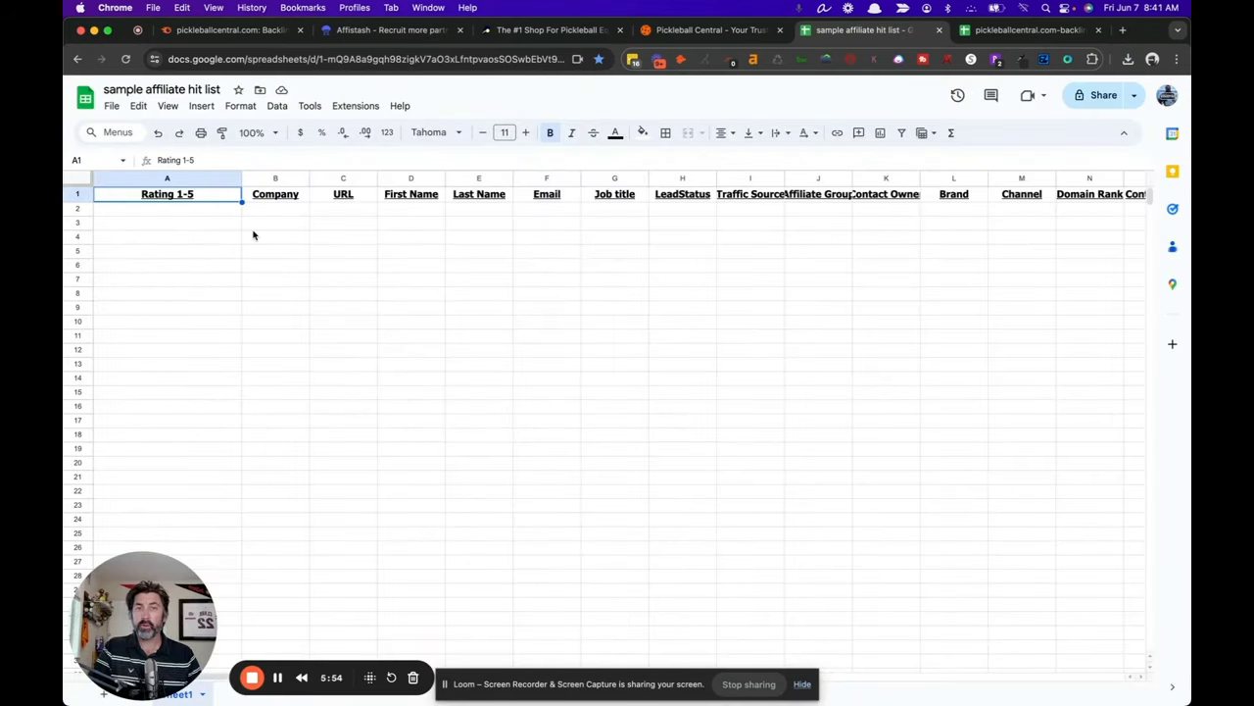
click(112, 106)
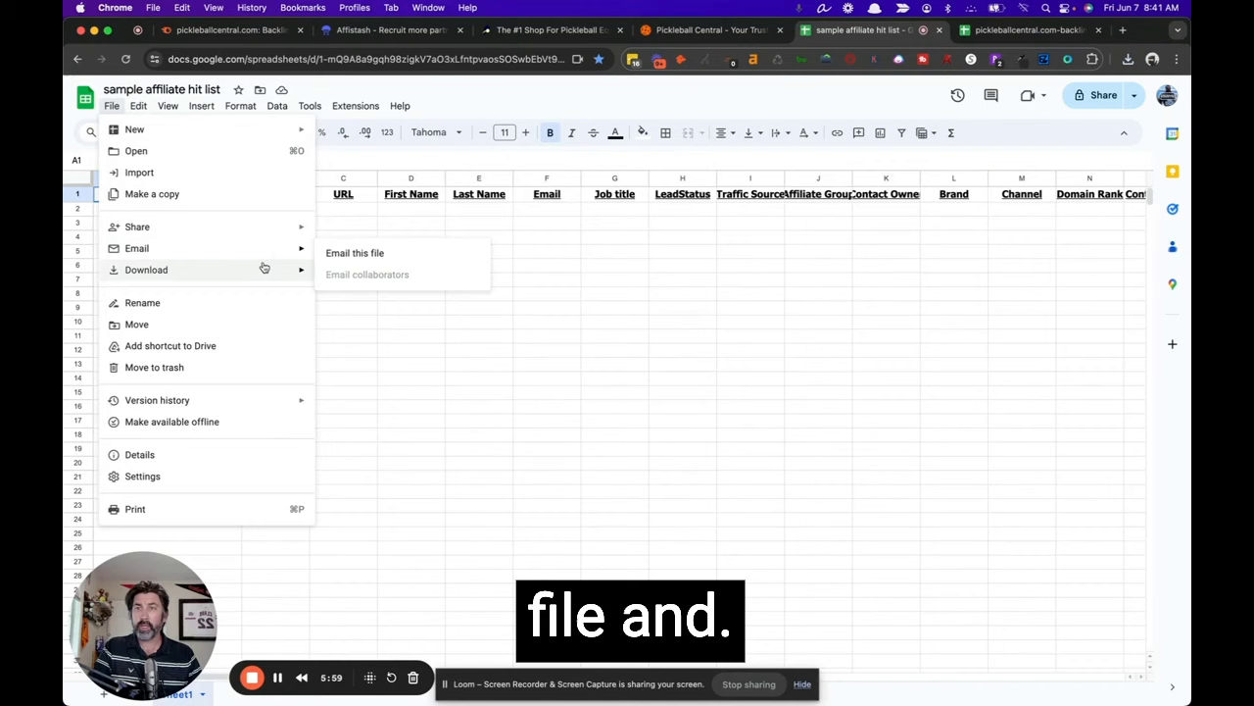
click(258, 176)
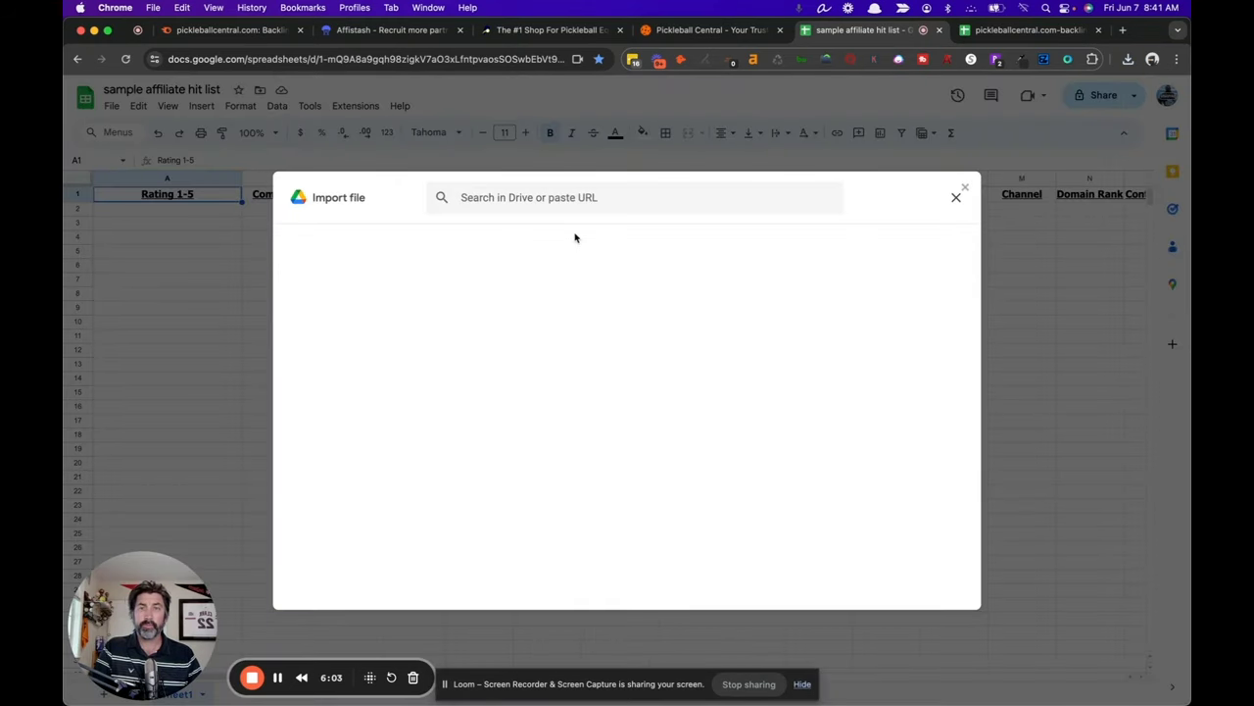
click(511, 239)
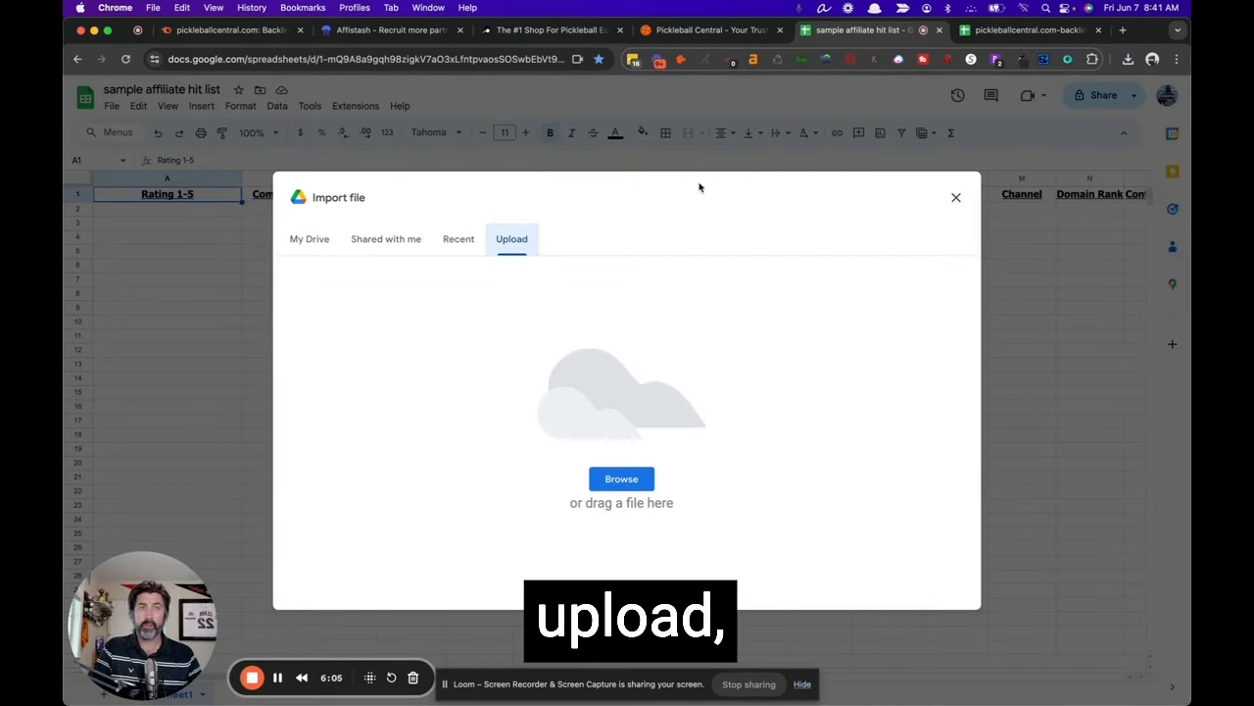
click(1128, 60)
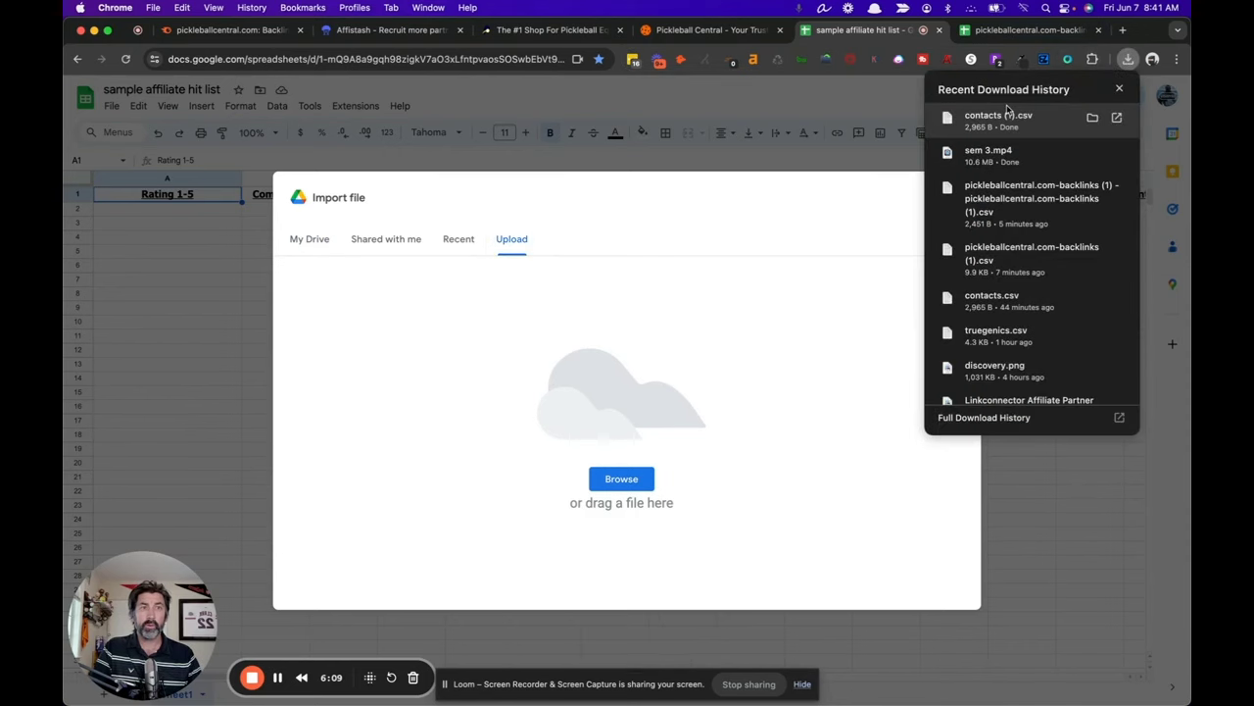
drag(1008, 111, 686, 326)
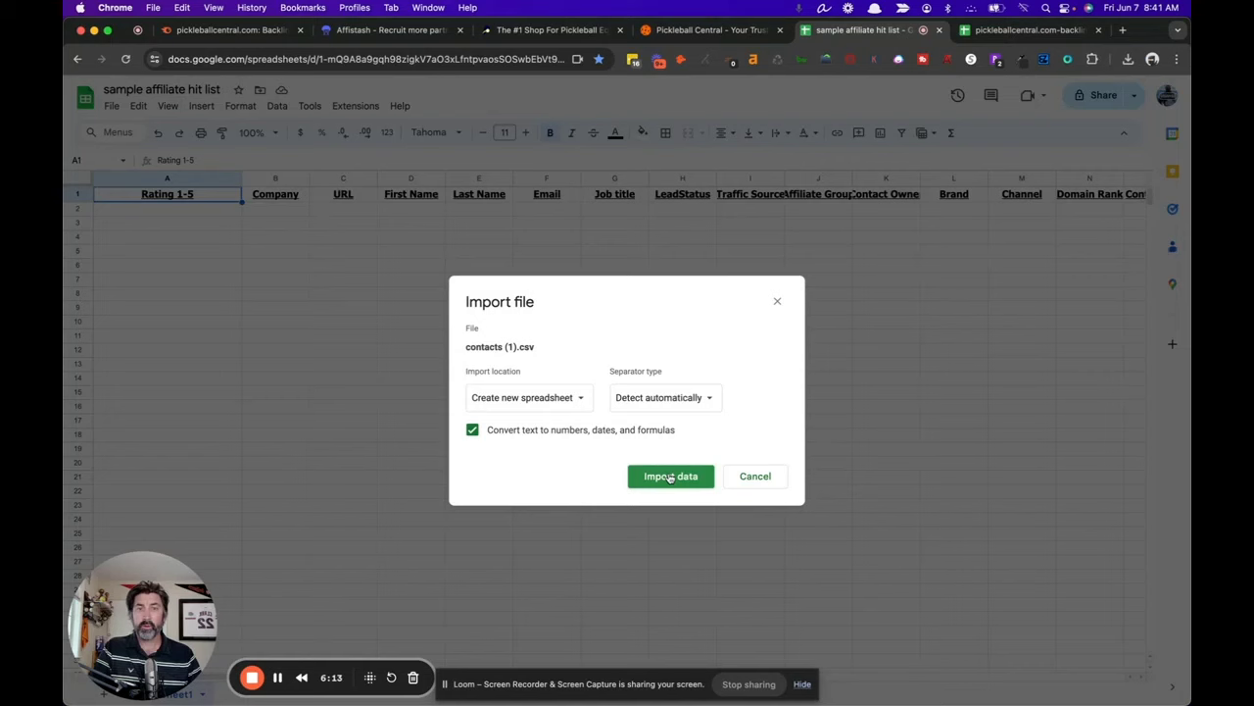
click(670, 477)
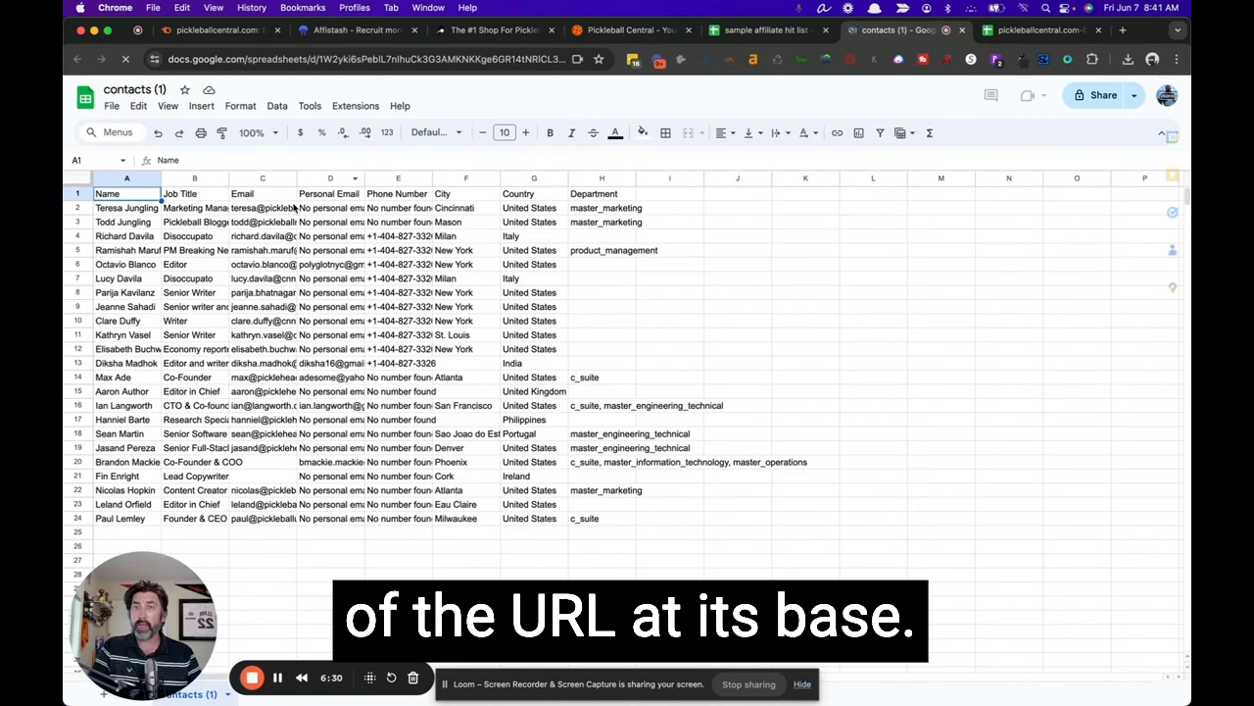
Widen column C so each contact's full email address is readable.
drag(296, 179, 544, 164)
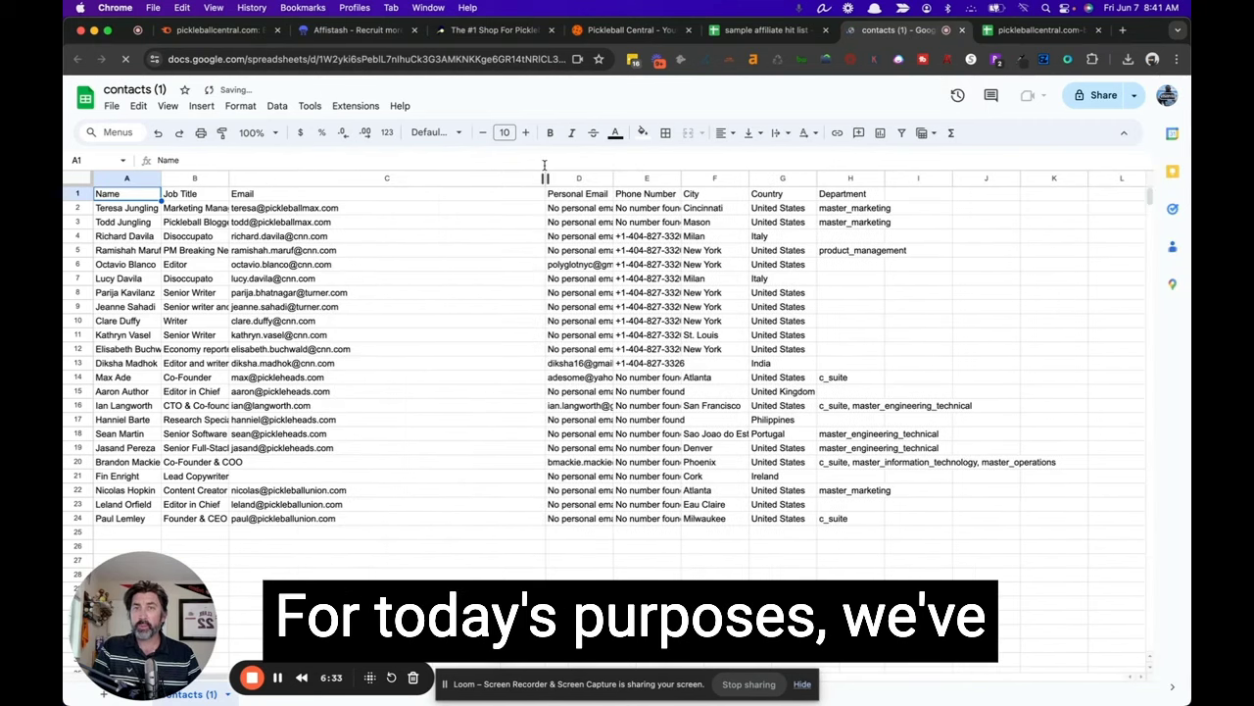
click(350, 216)
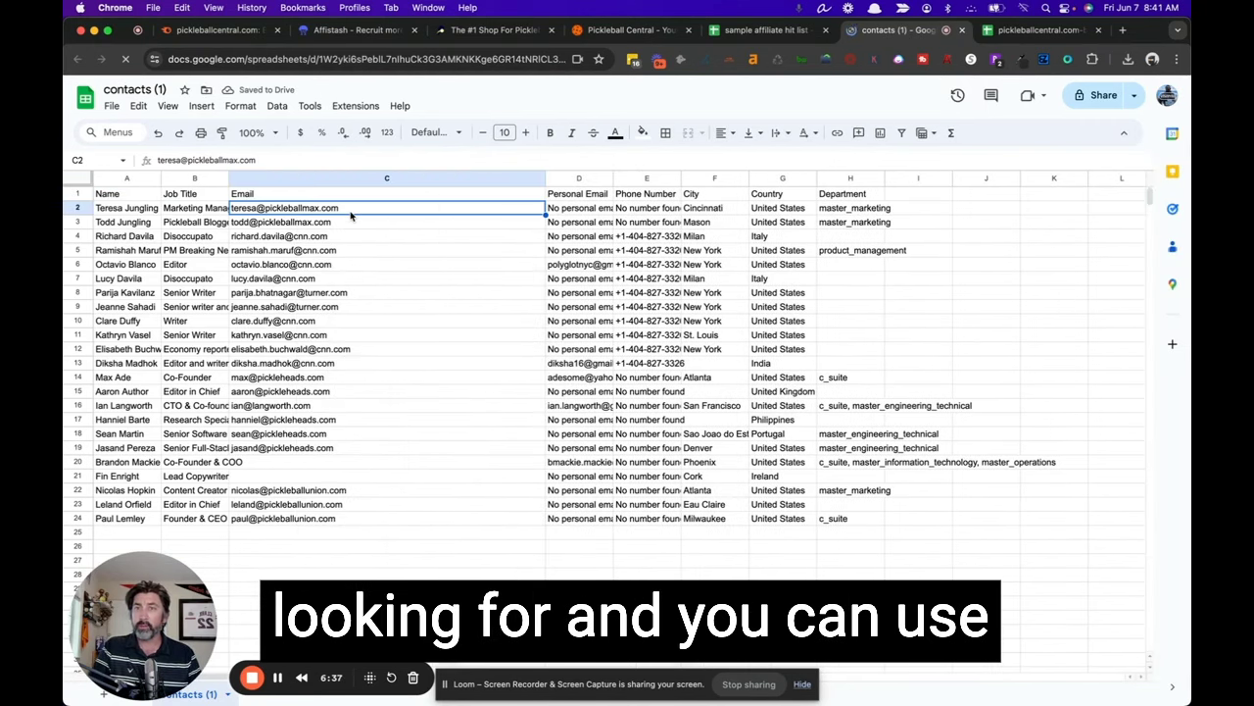